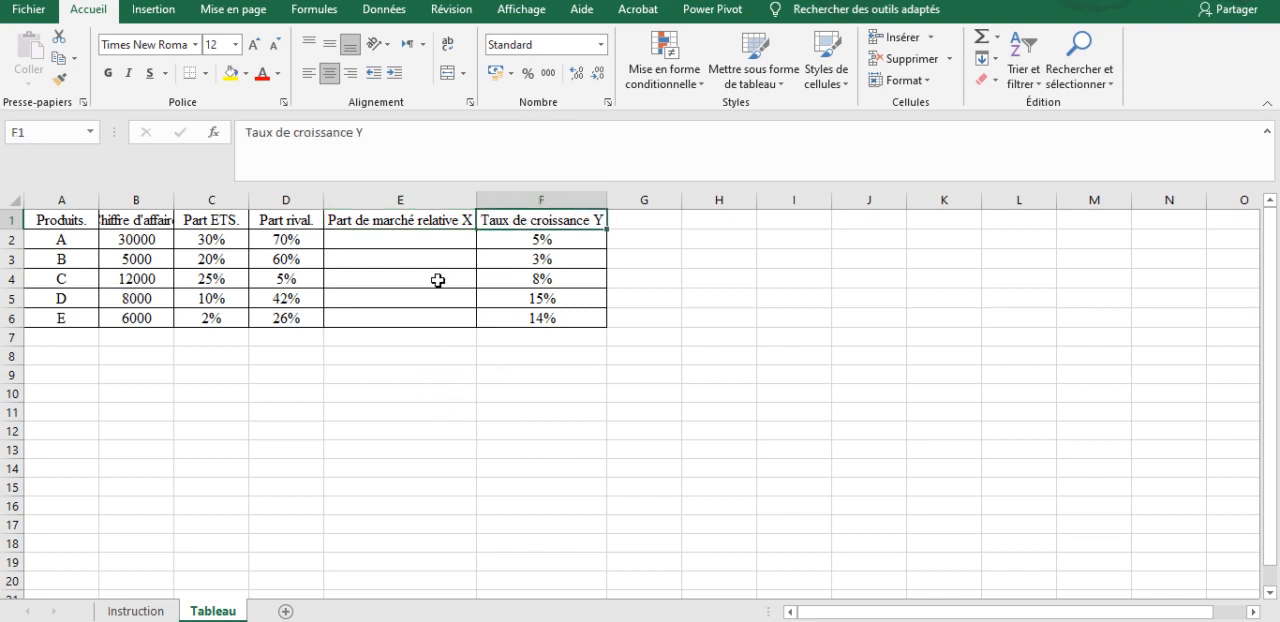
# Step: Calculate product A's relative market share in E2 with the formula =C2/D2
pyautogui.click(410, 238)
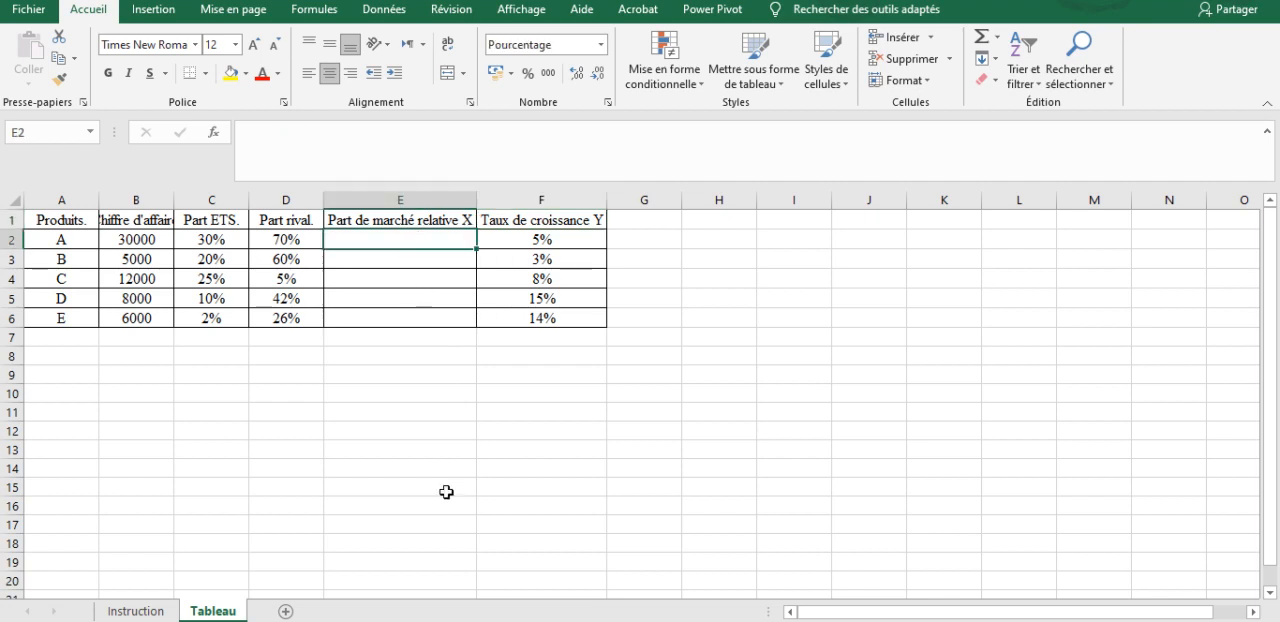
pyautogui.write('=')
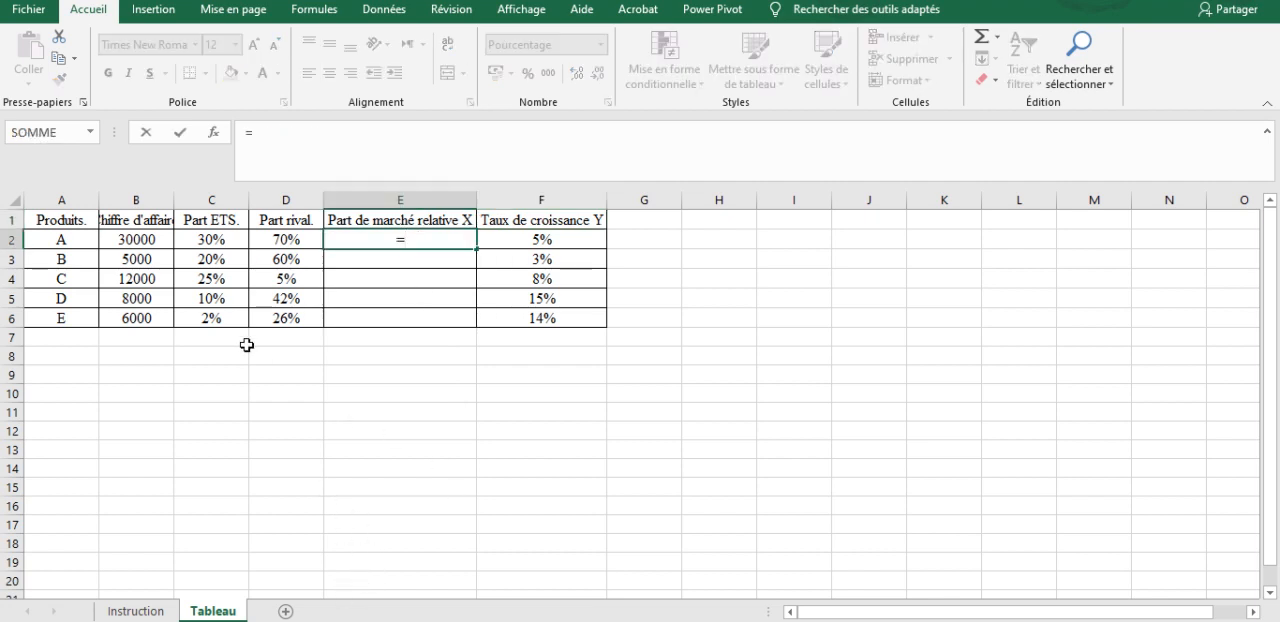
pyautogui.click(224, 241)
pyautogui.write('/')
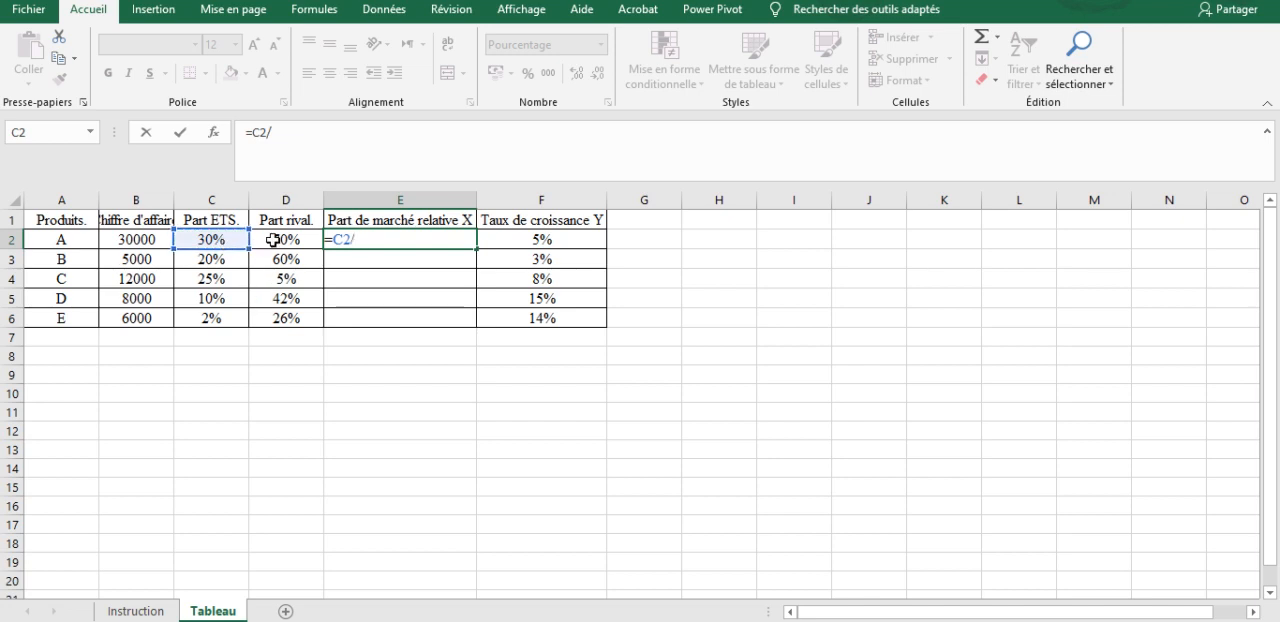
pyautogui.click(273, 241)
pyautogui.press('Return')
# Step: Fill the relative market share formula down from E2 to E6 and auto-fit the width of column B
pyautogui.click(460, 240)
pyautogui.moveTo(476, 252); pyautogui.dragTo(476, 326)
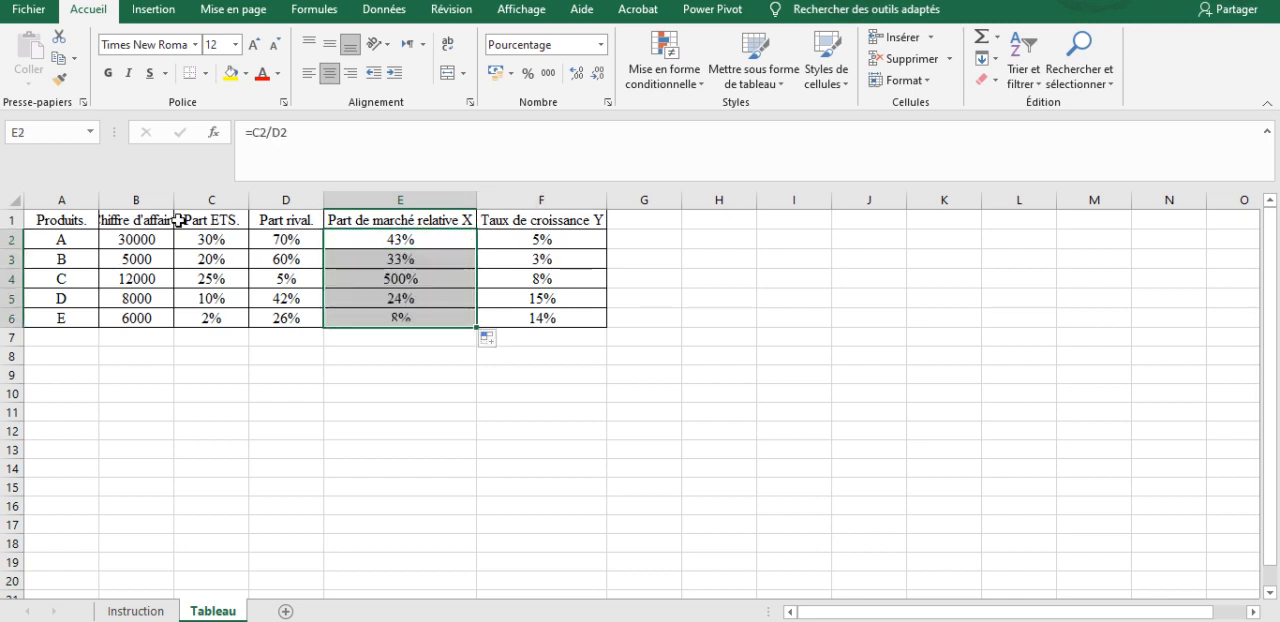
pyautogui.doubleClick(174, 208)
pyautogui.click(312, 504)
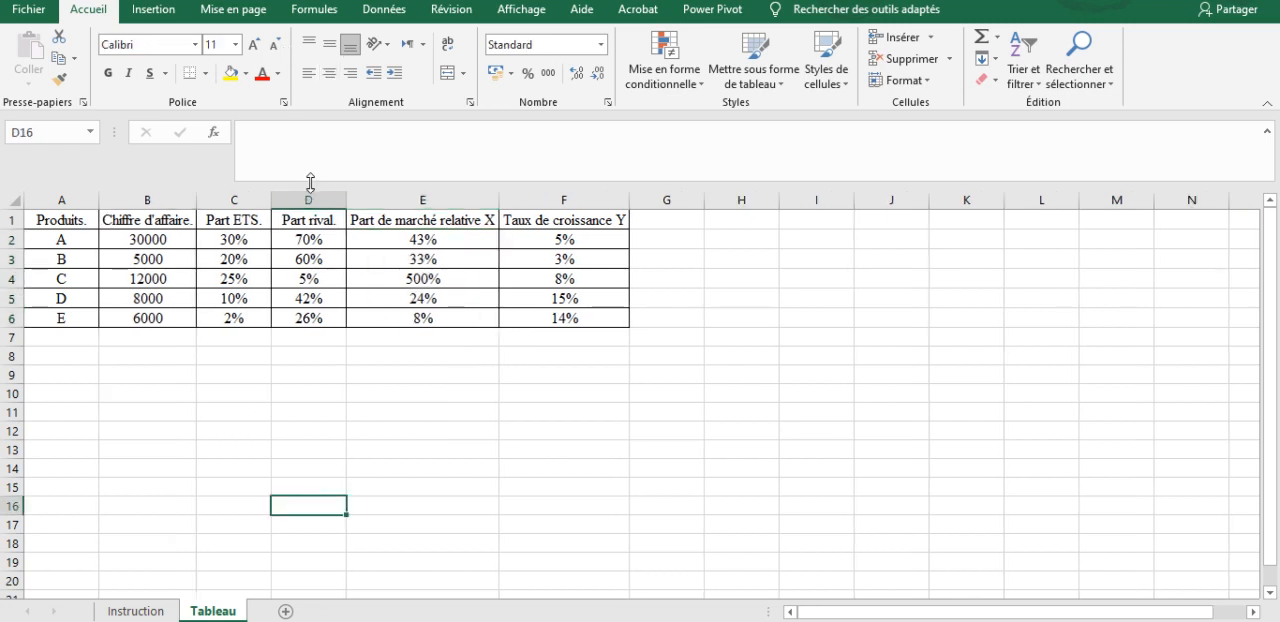
# Step: Insert an empty bubble chart and place it beside the table, starting at about column G
pyautogui.click(167, 12)
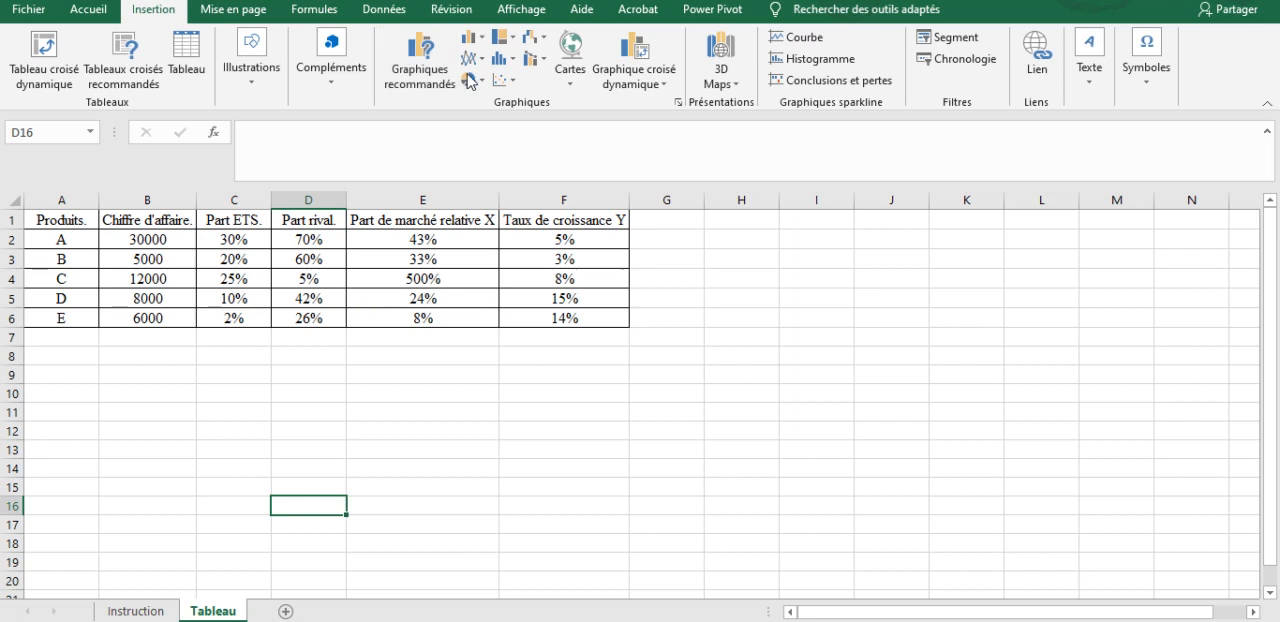
pyautogui.click(498, 80)
pyautogui.click(510, 268)
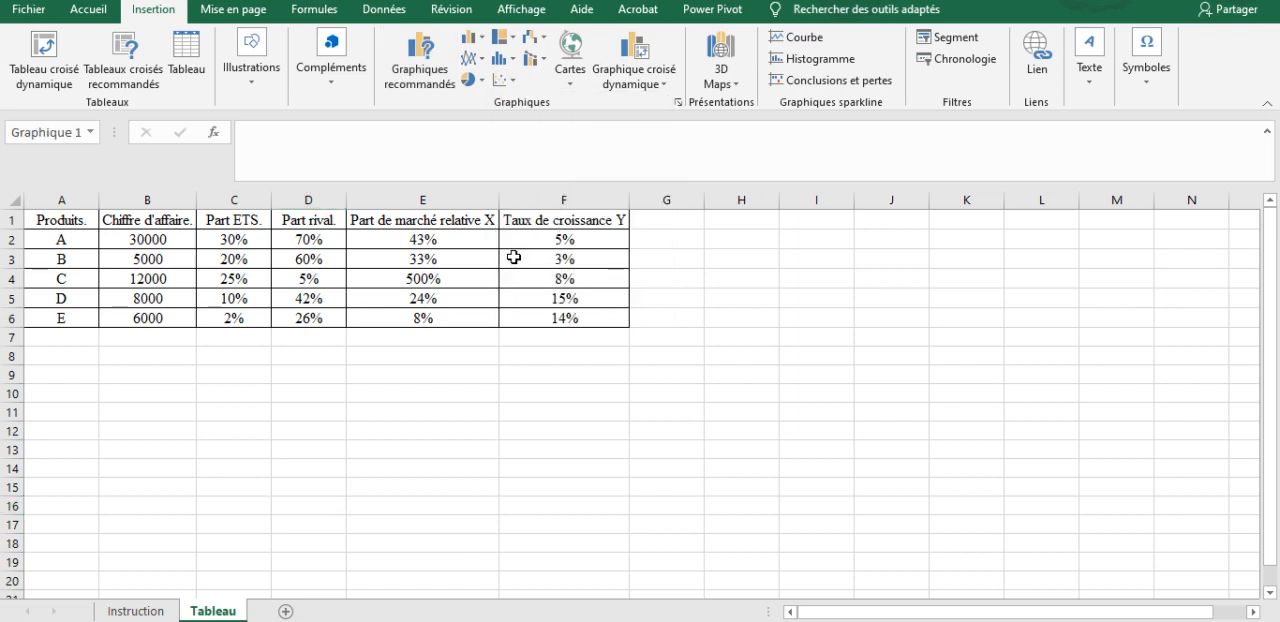
pyautogui.moveTo(688, 347); pyautogui.dragTo(934, 289)
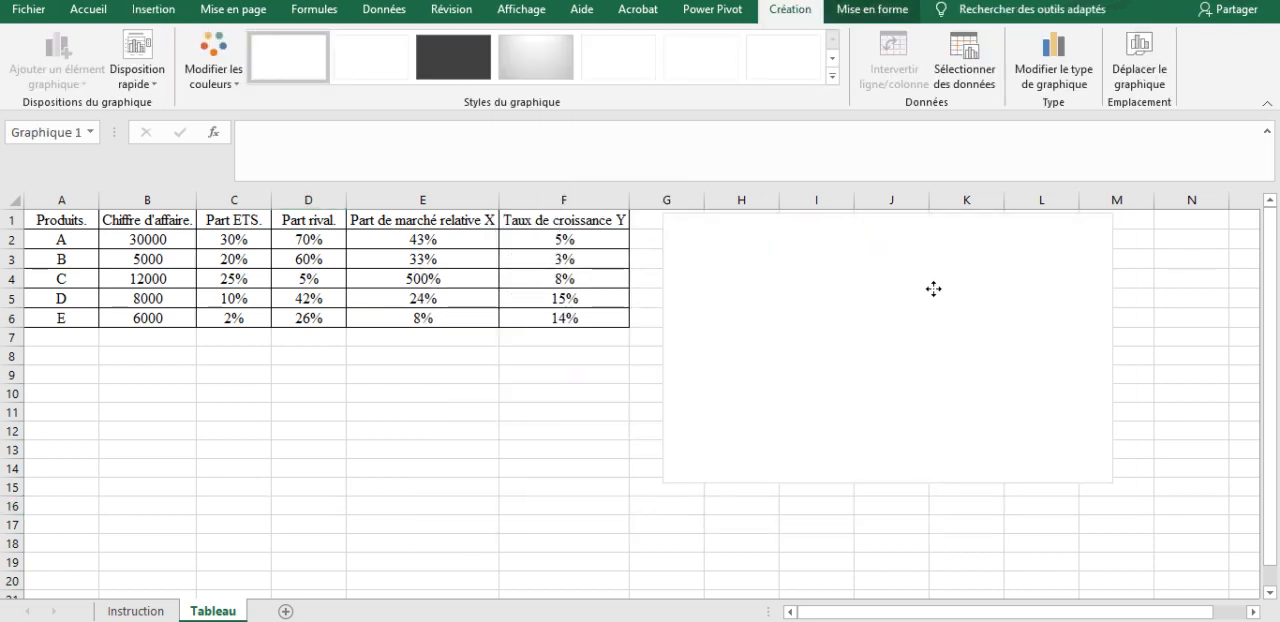
# Step: Add a series to the empty chart, taking its name from cell A2 and its X values from E2
pyautogui.rightClick(867, 284)
pyautogui.click(920, 442)
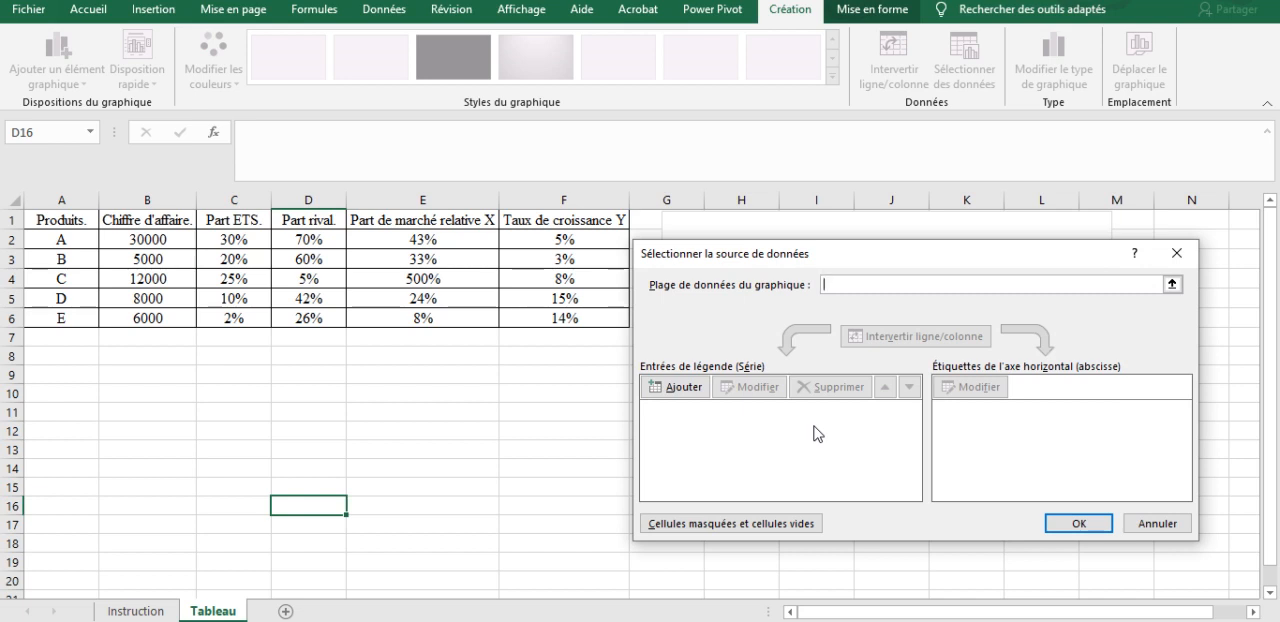
pyautogui.click(660, 384)
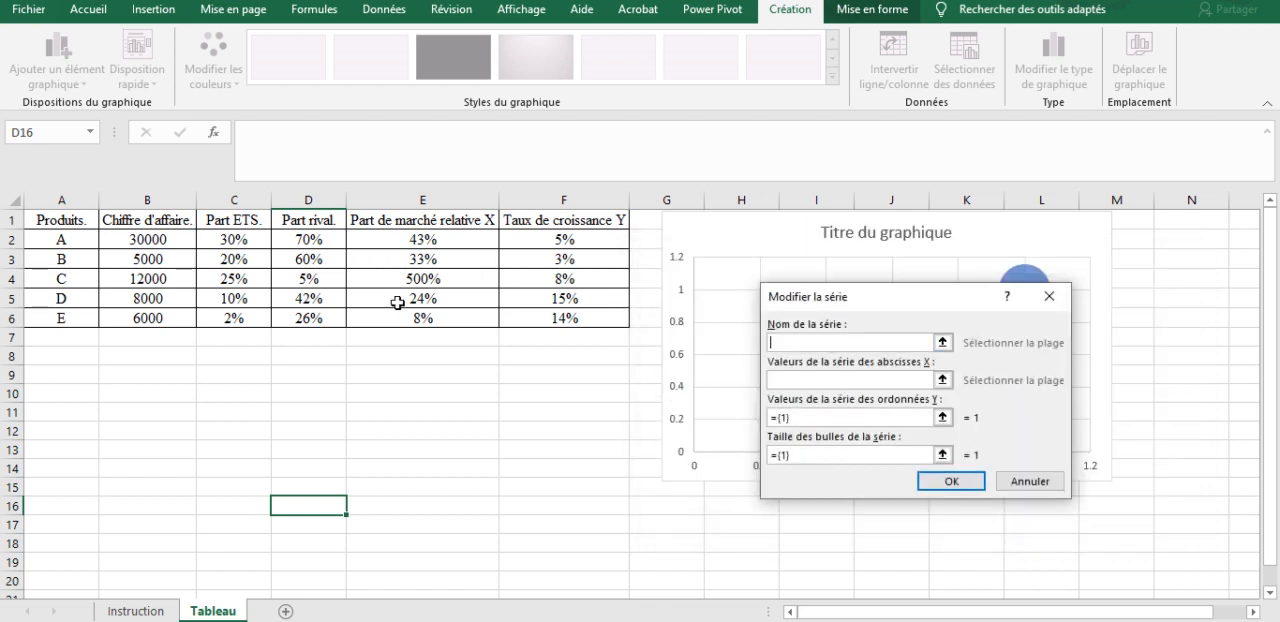
pyautogui.click(50, 238)
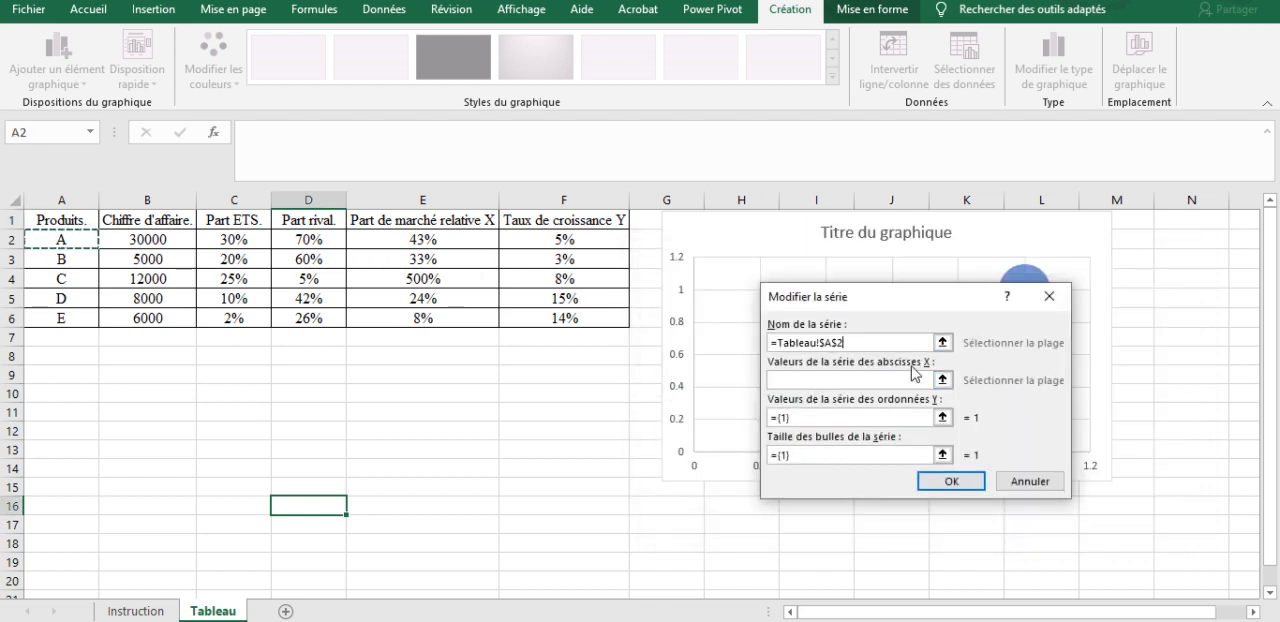
pyautogui.click(864, 379)
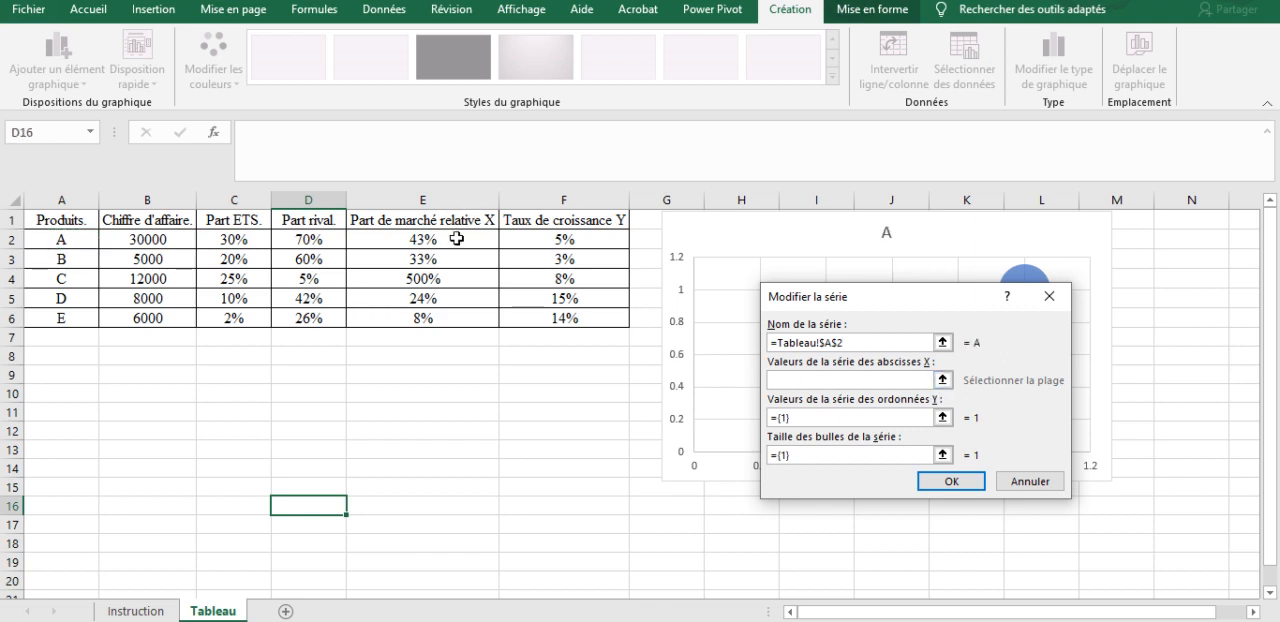
pyautogui.click(456, 238)
# Step: Set product A's series Y values to cell F2 and its bubble size to B2, and apply the data selection
pyautogui.click(818, 423)
pyautogui.press('BackSpace')
pyautogui.press('BackSpace')
pyautogui.press('BackSpace')
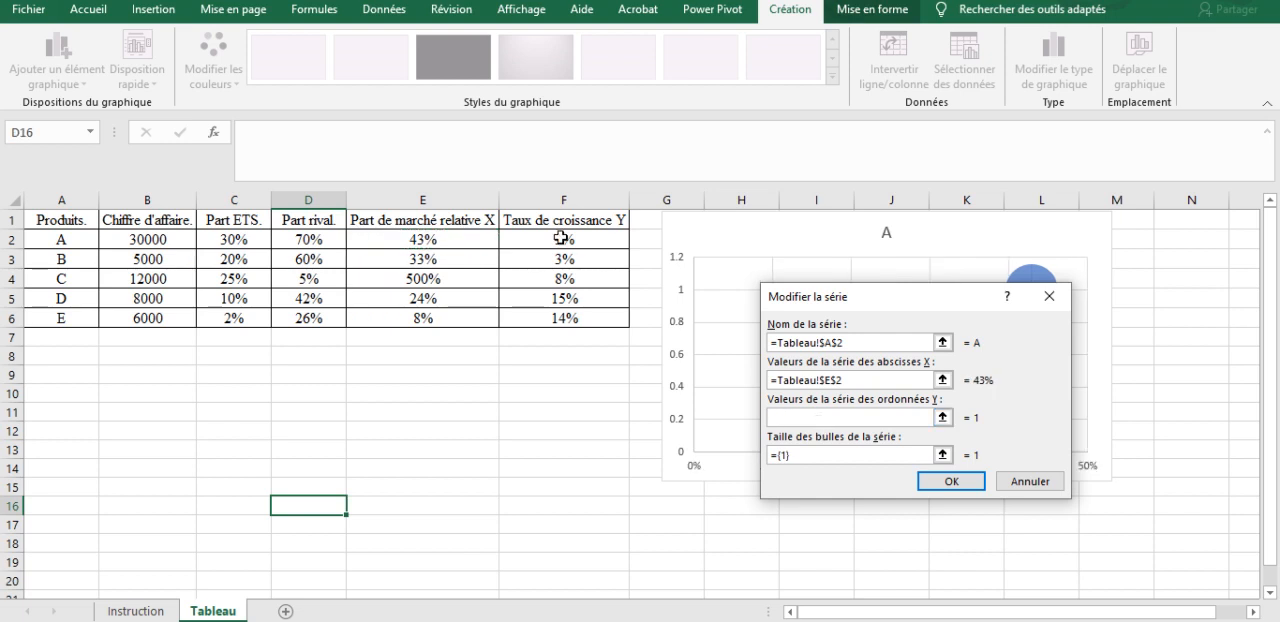
pyautogui.click(576, 242)
pyautogui.click(866, 453)
pyautogui.press('BackSpace')
pyautogui.press('BackSpace')
pyautogui.press('BackSpace')
pyautogui.press('BackSpace')
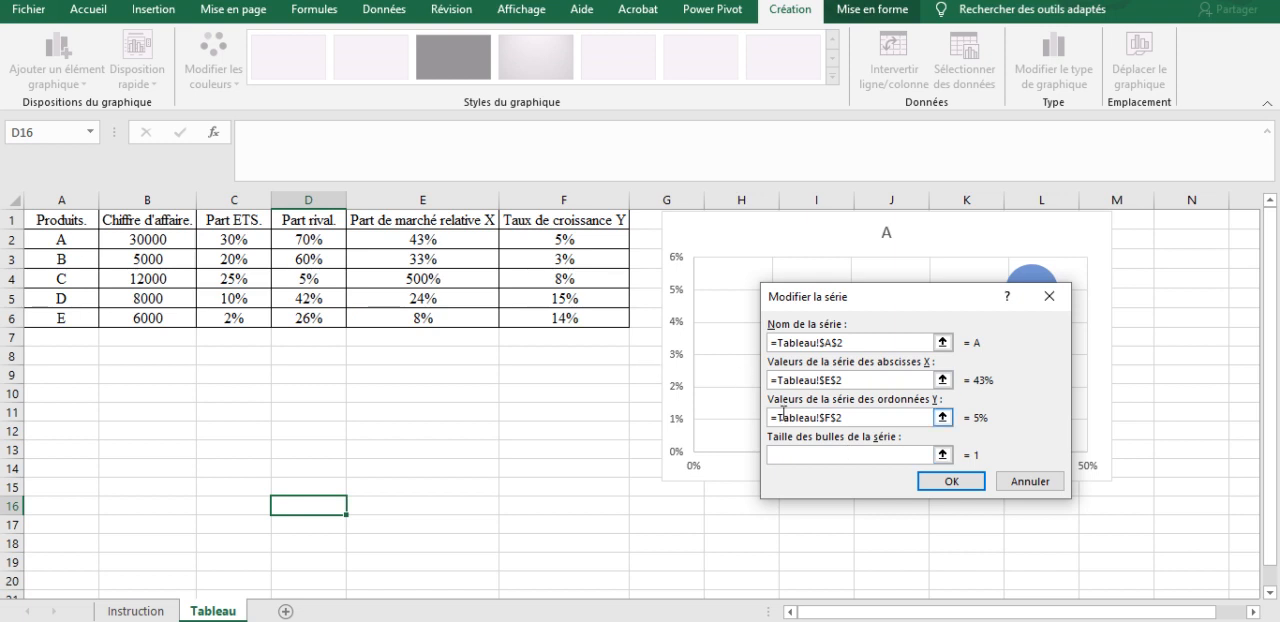
pyautogui.click(164, 242)
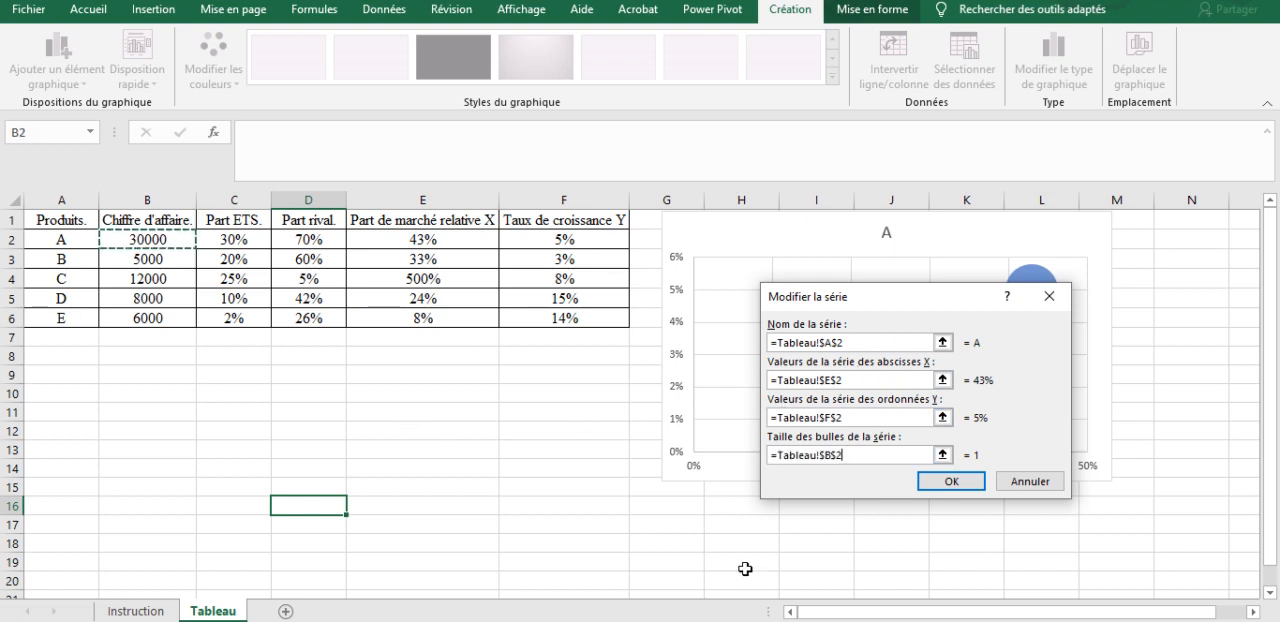
pyautogui.click(948, 489)
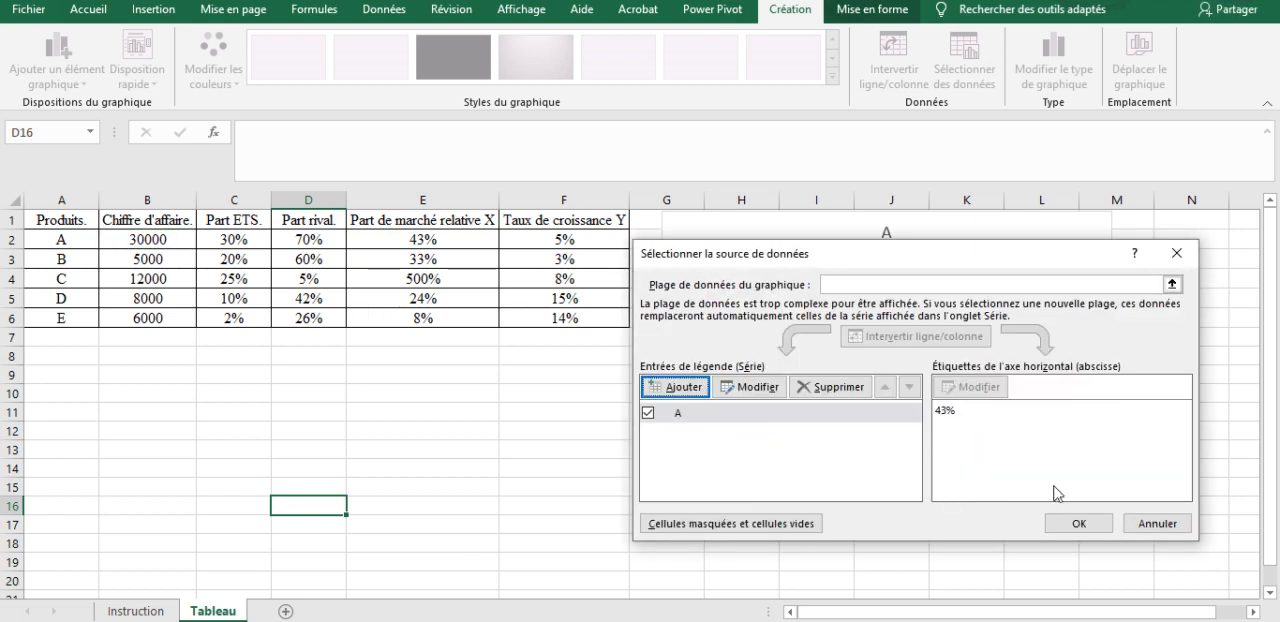
pyautogui.click(1079, 523)
# Step: Add data labels to product A's bubble
pyautogui.click(1030, 297)
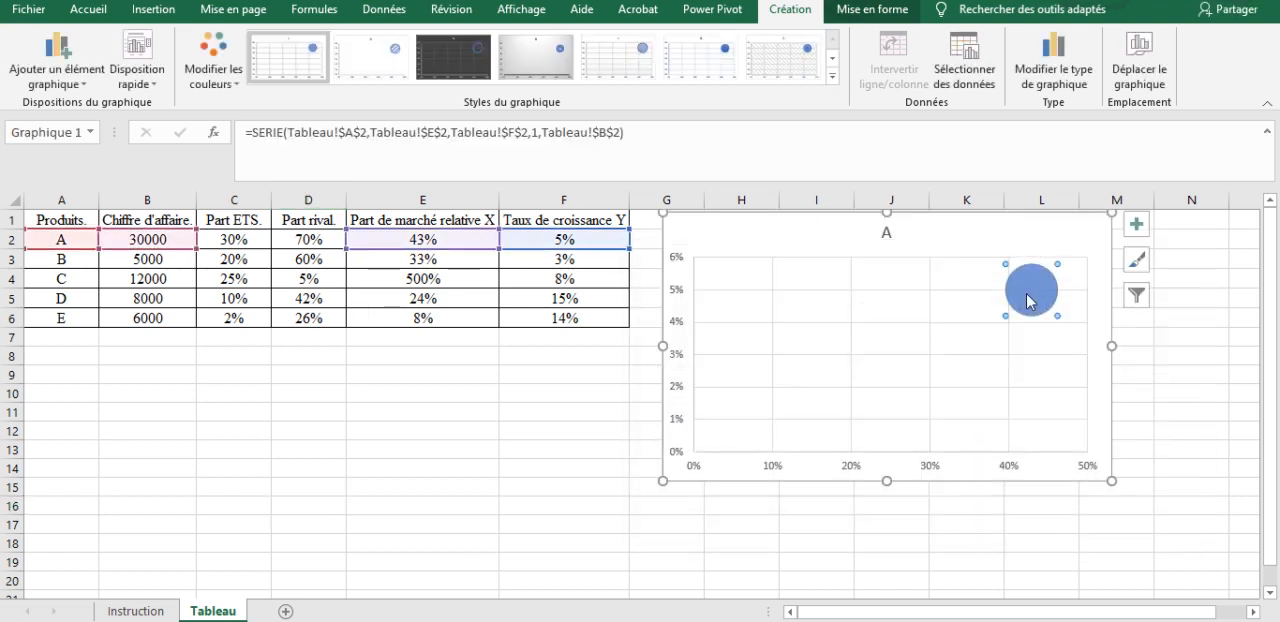
pyautogui.rightClick(1036, 294)
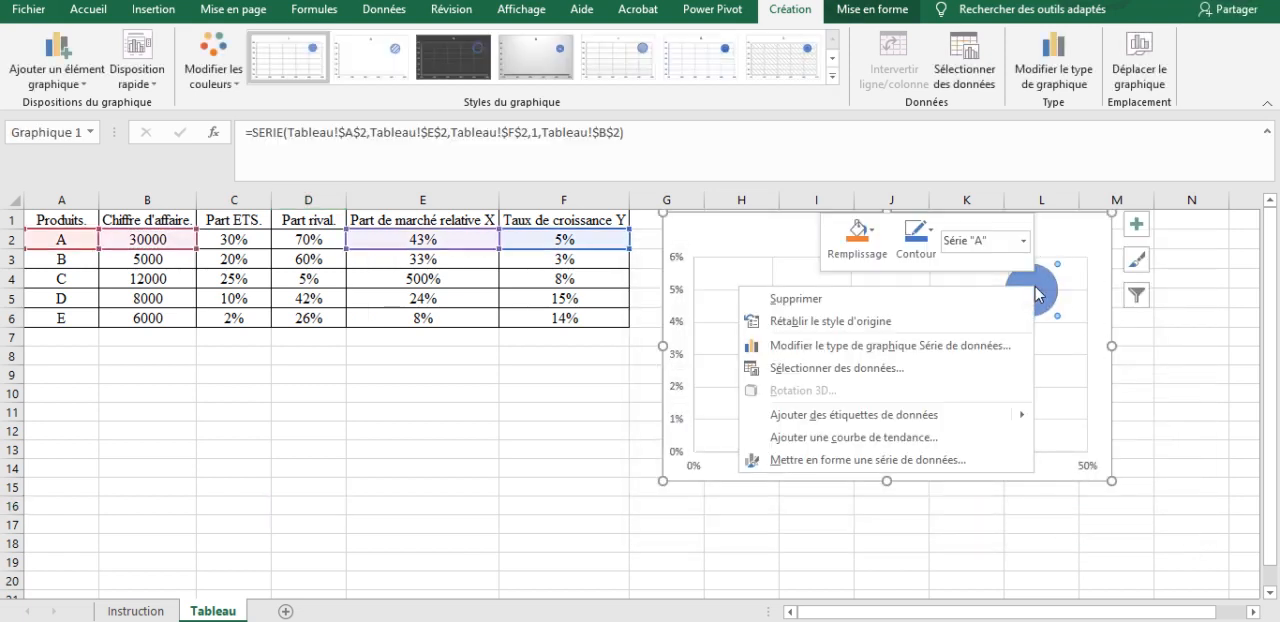
pyautogui.click(866, 416)
# Step: Format product A's data label to show the series name instead of the Y value, centred on the bubble
pyautogui.rightClick(1044, 298)
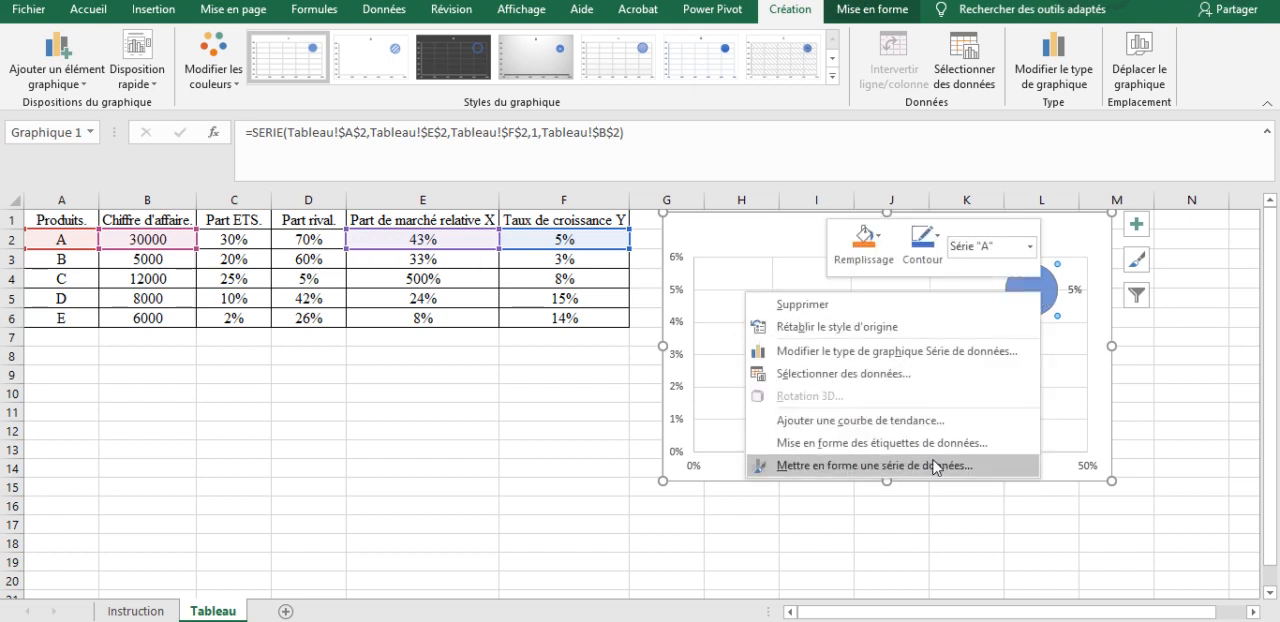
pyautogui.click(907, 453)
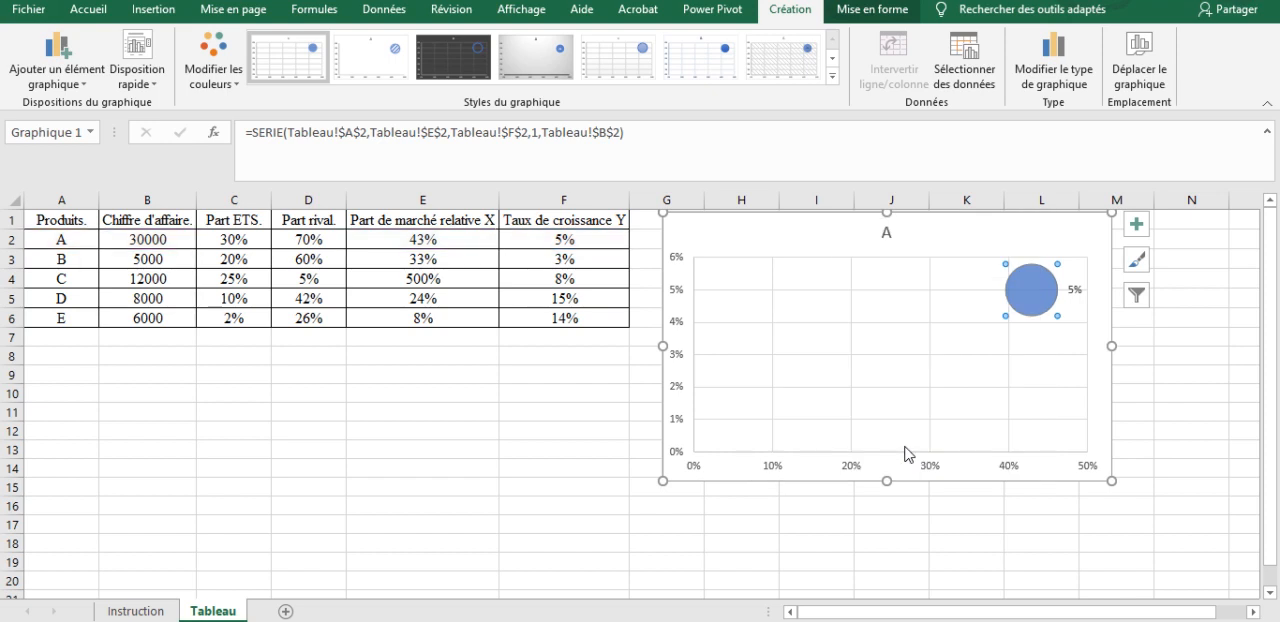
pyautogui.click(1063, 430)
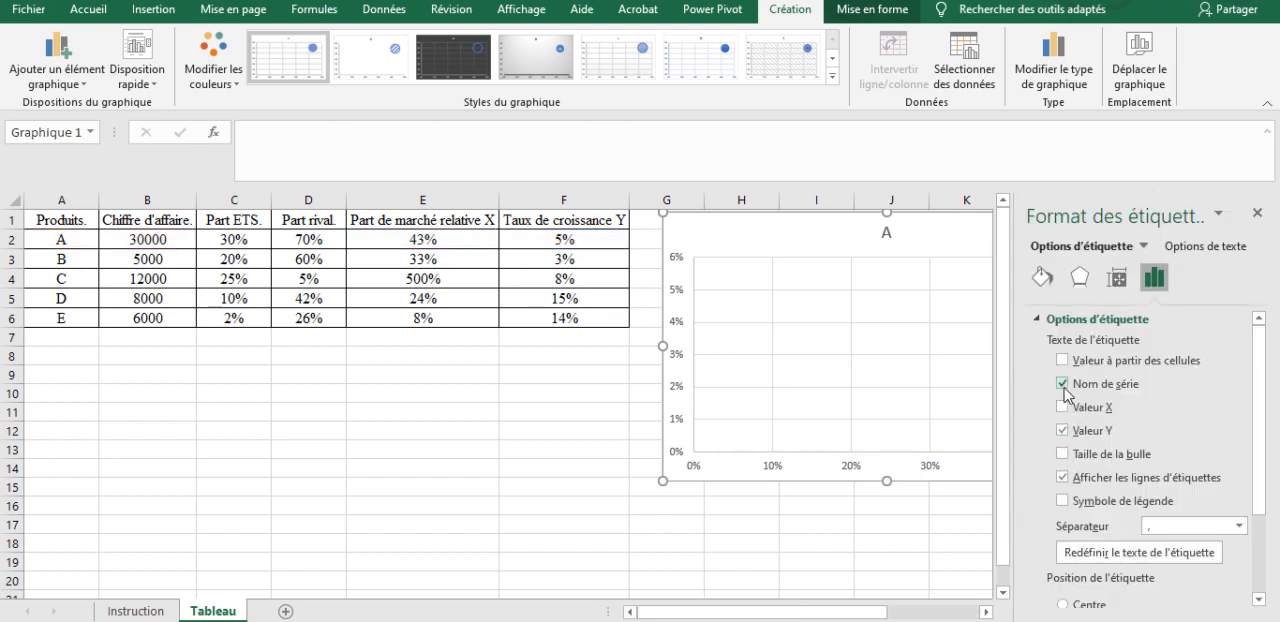
pyautogui.click(1063, 430)
pyautogui.moveTo(1253, 402); pyautogui.dragTo(1253, 462)
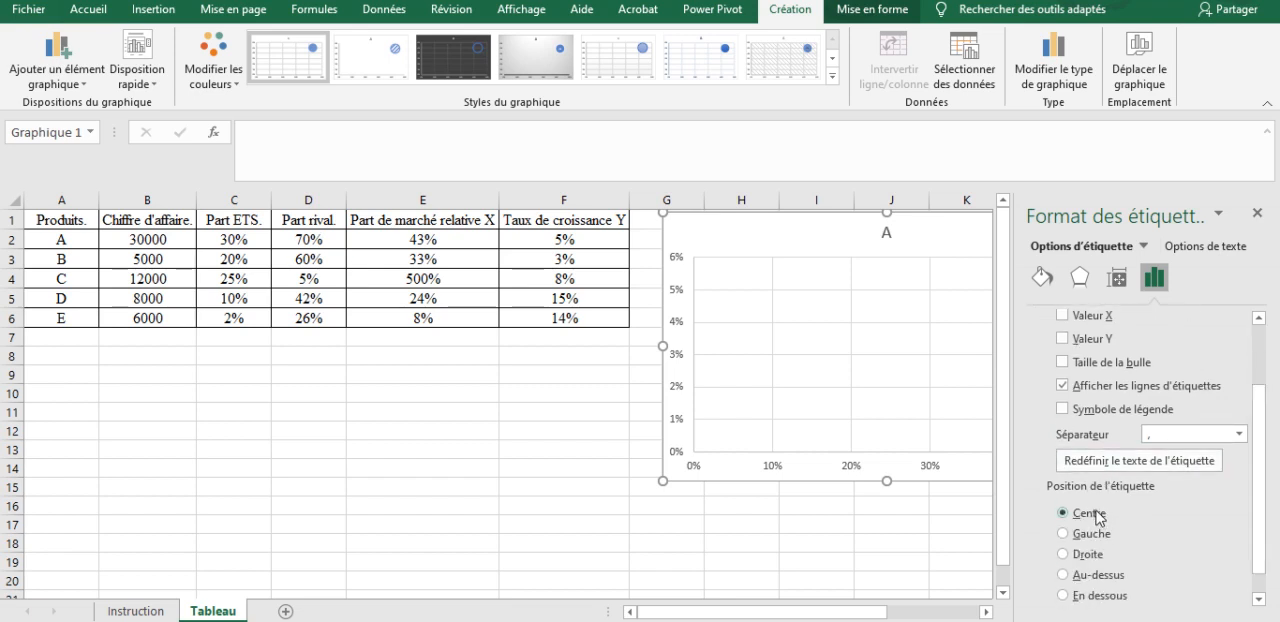
pyautogui.click(1257, 213)
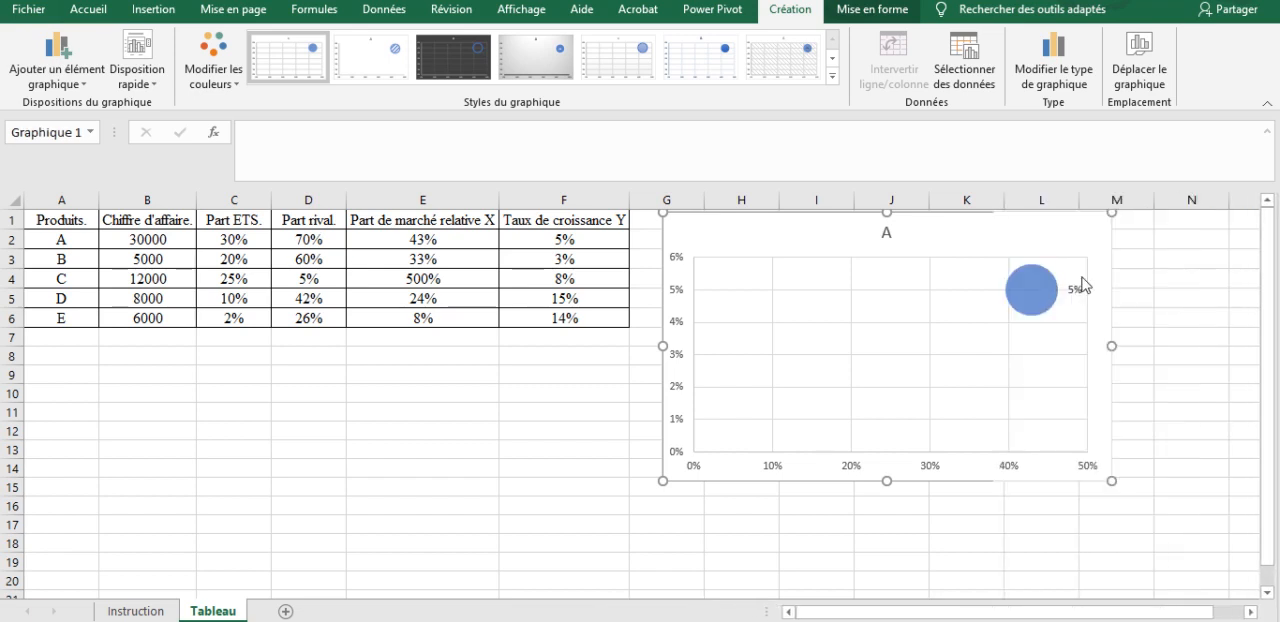
pyautogui.click(1035, 318)
pyautogui.click(650, 468)
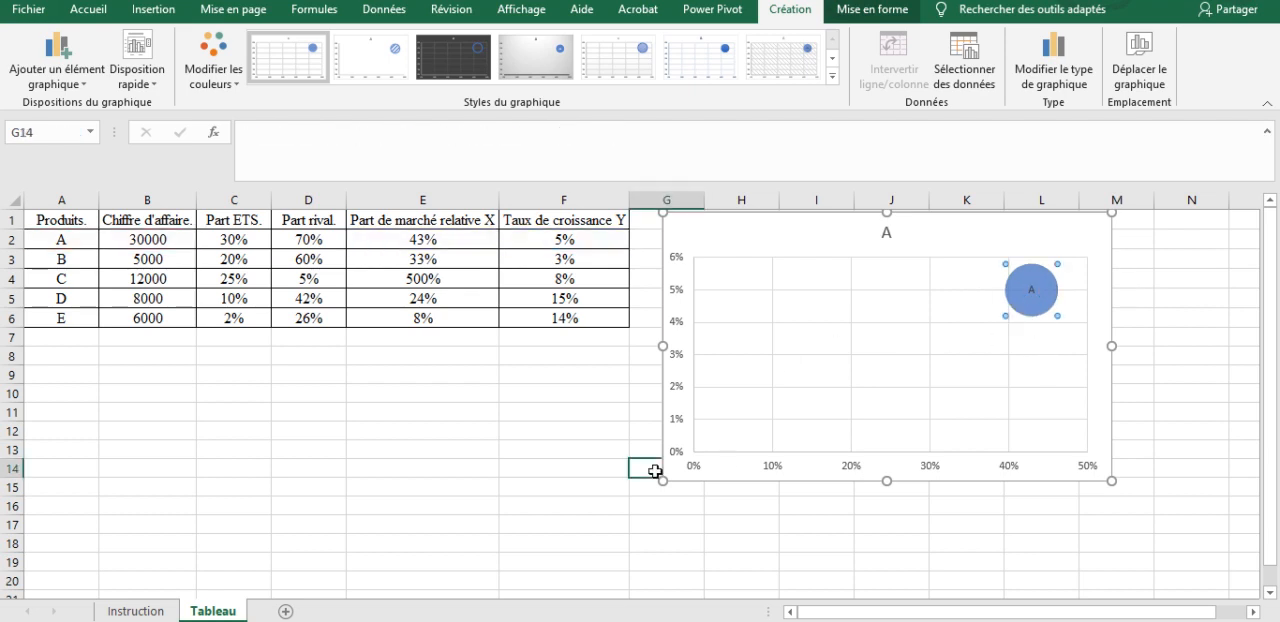
# Step: Add a second chart series, taking its name from cell A3 and its X values from E3
pyautogui.rightClick(908, 287)
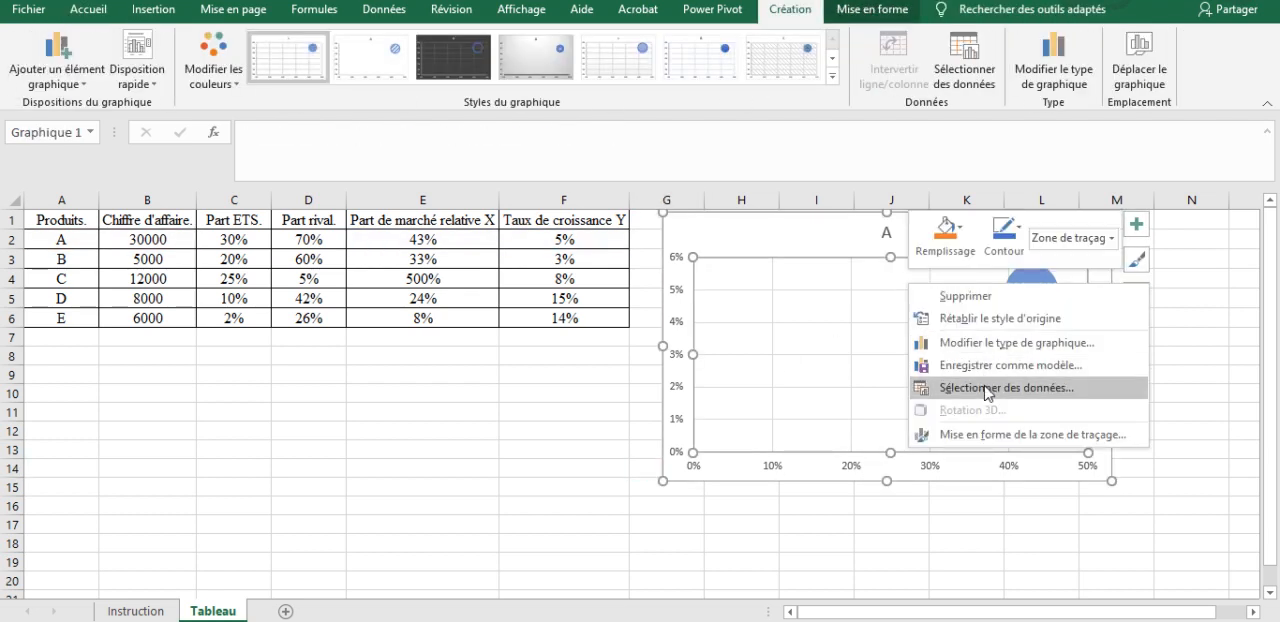
pyautogui.click(985, 386)
pyautogui.click(686, 377)
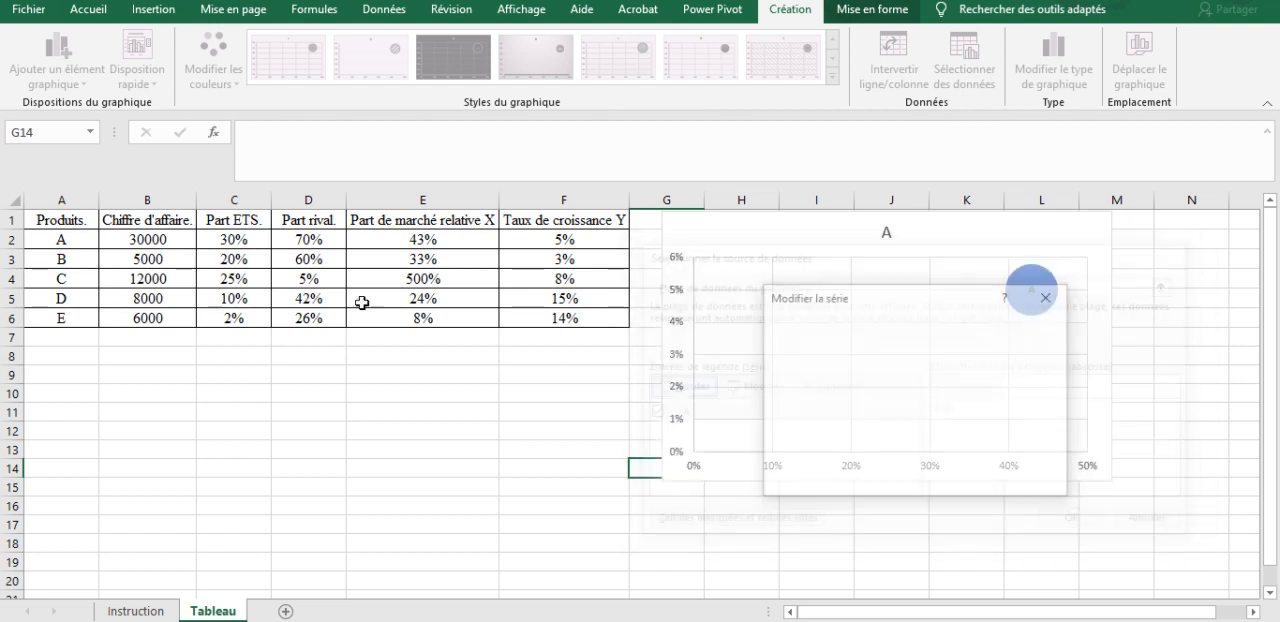
pyautogui.click(86, 259)
pyautogui.click(816, 378)
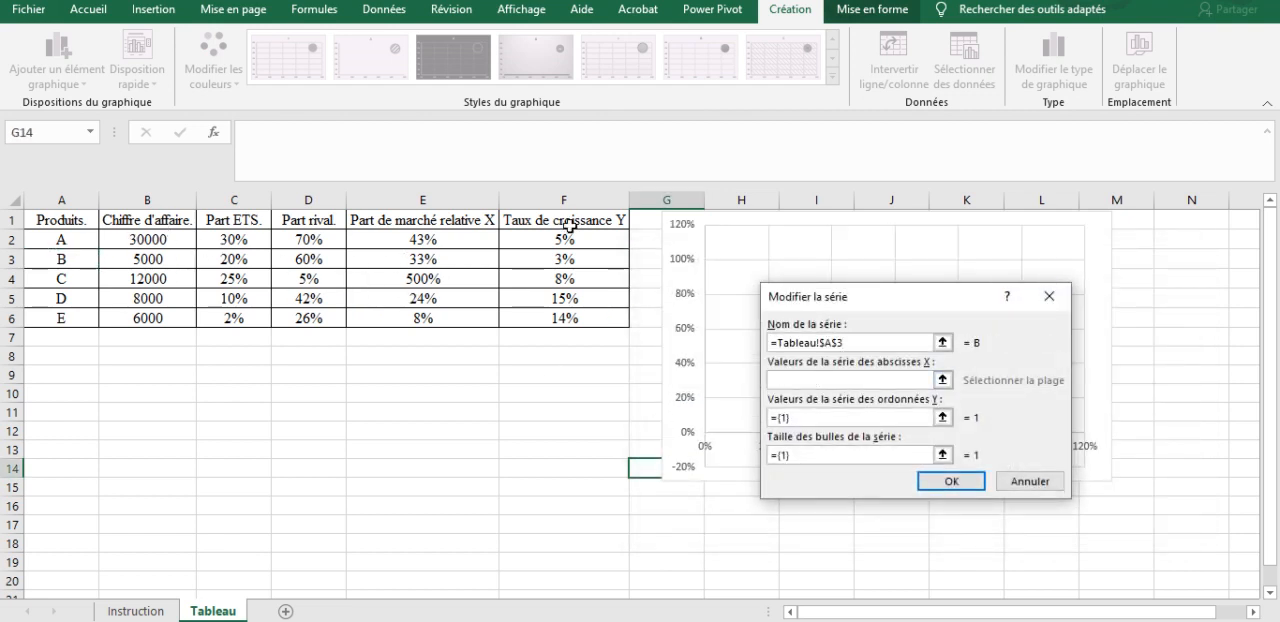
pyautogui.click(455, 261)
# Step: Set product B's series Y values to cell F3 and its bubble size to B3, and apply the data selection
pyautogui.click(850, 417)
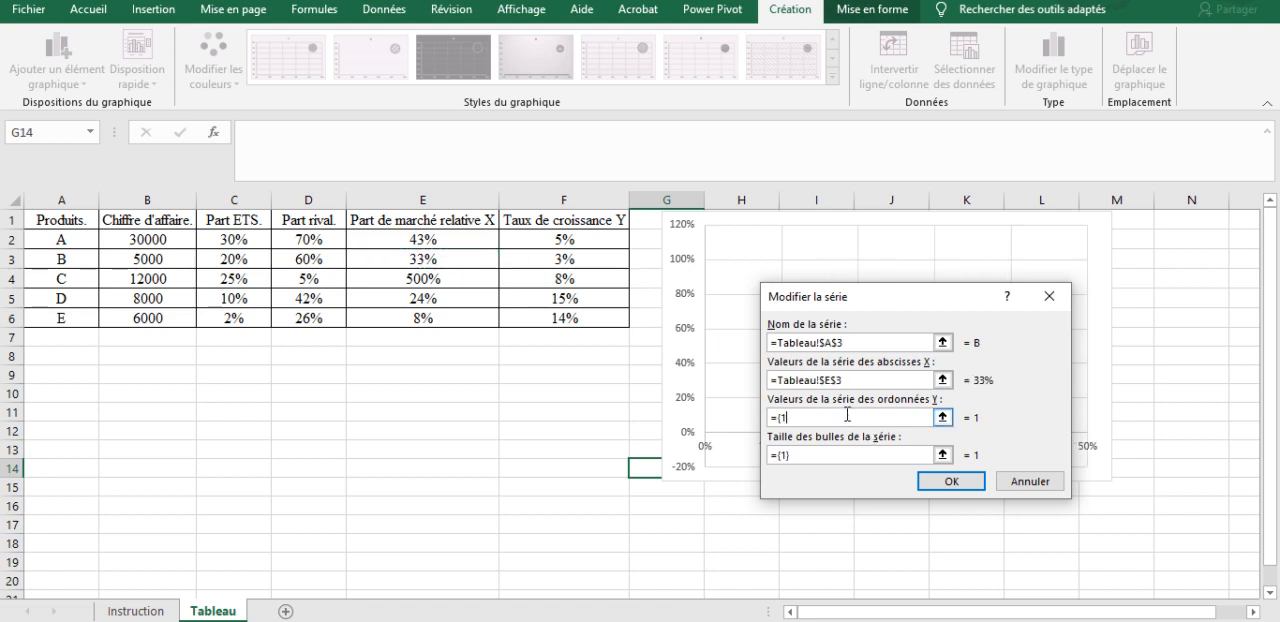
pyautogui.click(560, 257)
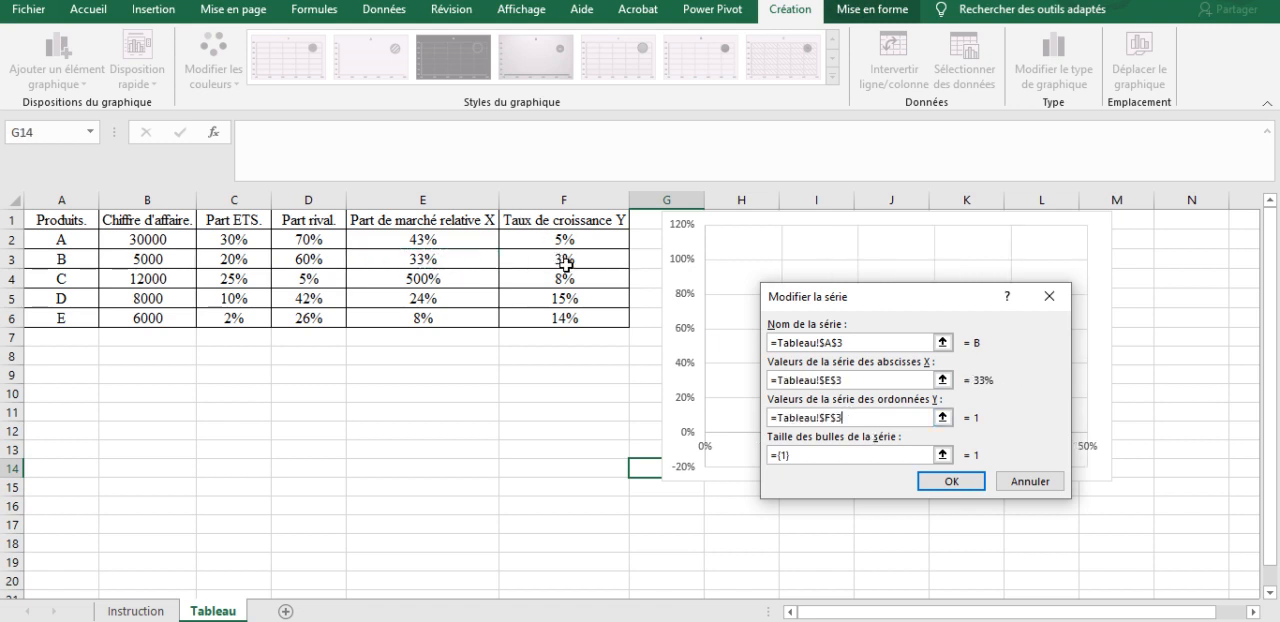
pyautogui.click(813, 456)
pyautogui.press('BackSpace')
pyautogui.press('BackSpace')
pyautogui.press('BackSpace')
pyautogui.press('BackSpace')
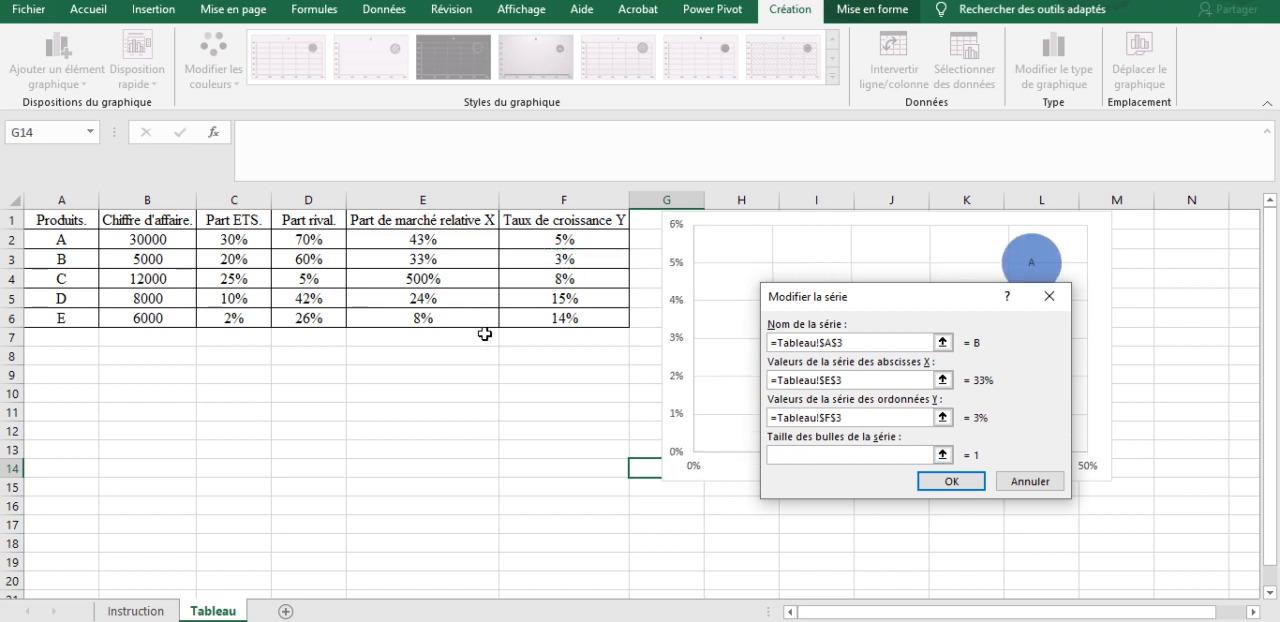
pyautogui.click(156, 260)
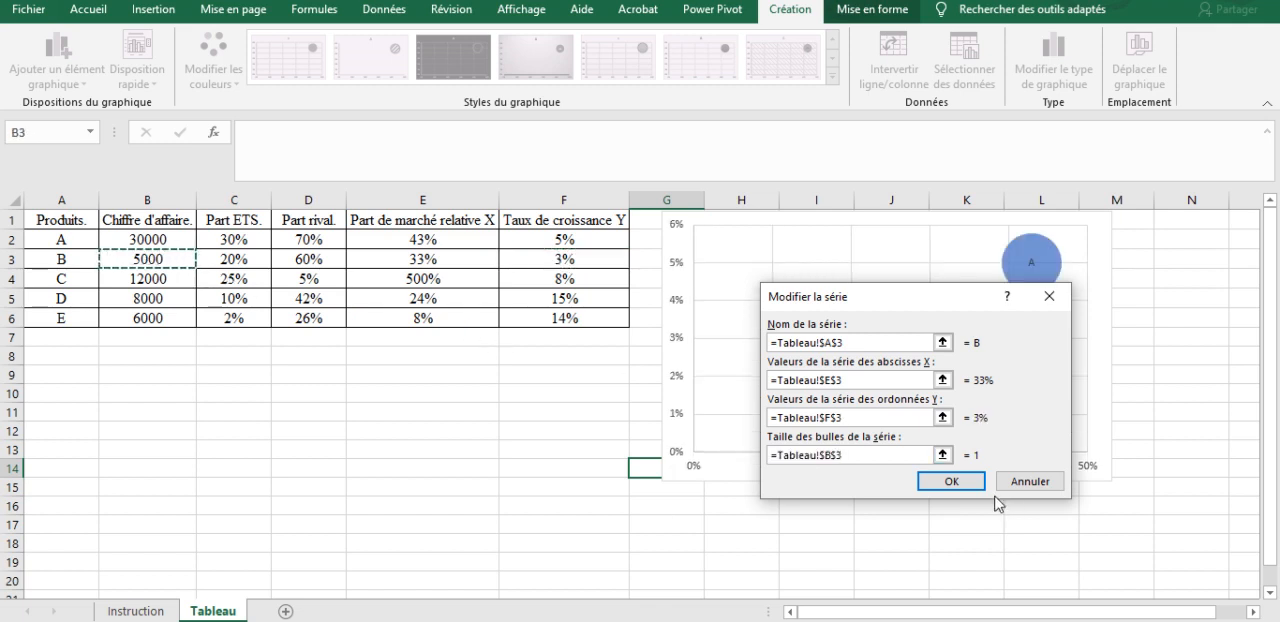
pyautogui.click(951, 481)
pyautogui.click(1079, 523)
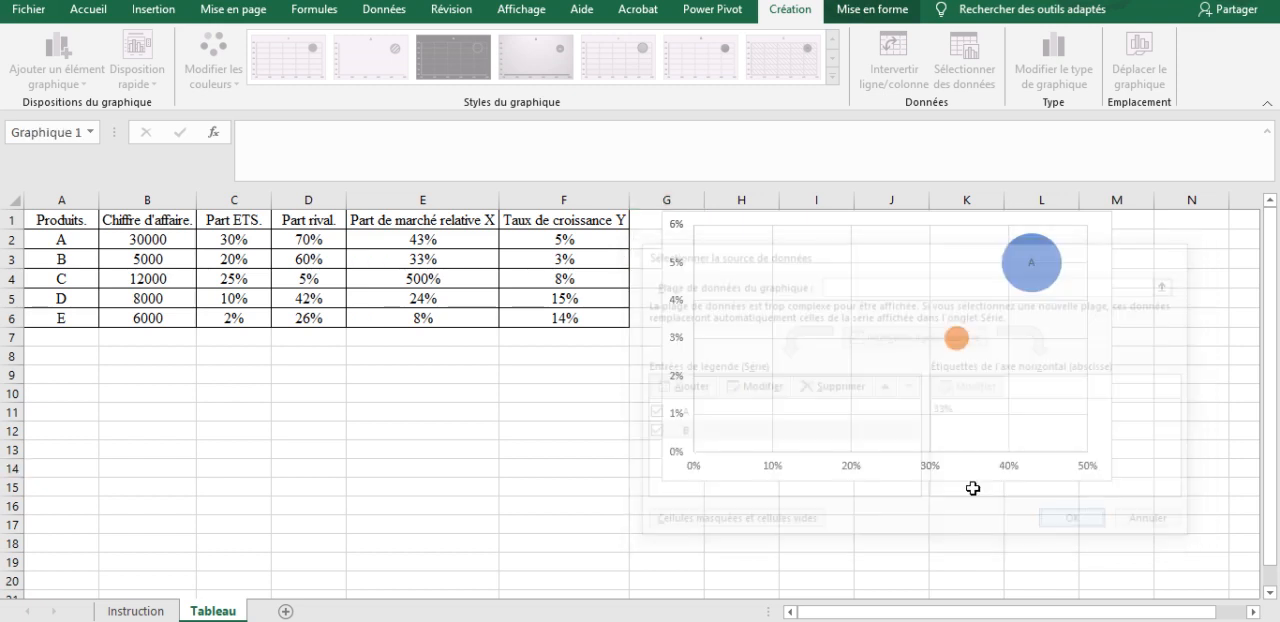
# Step: Add a third chart series for product C, taking its name from cell A4 and its X values from E4
pyautogui.click(957, 340)
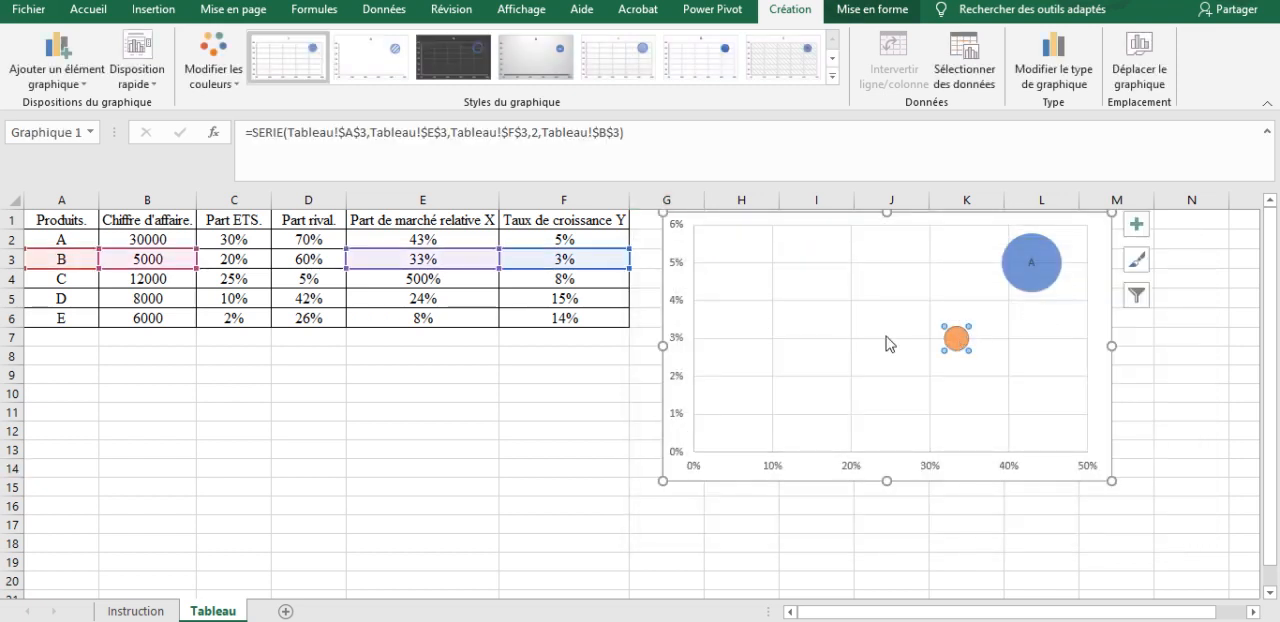
pyautogui.rightClick(800, 330)
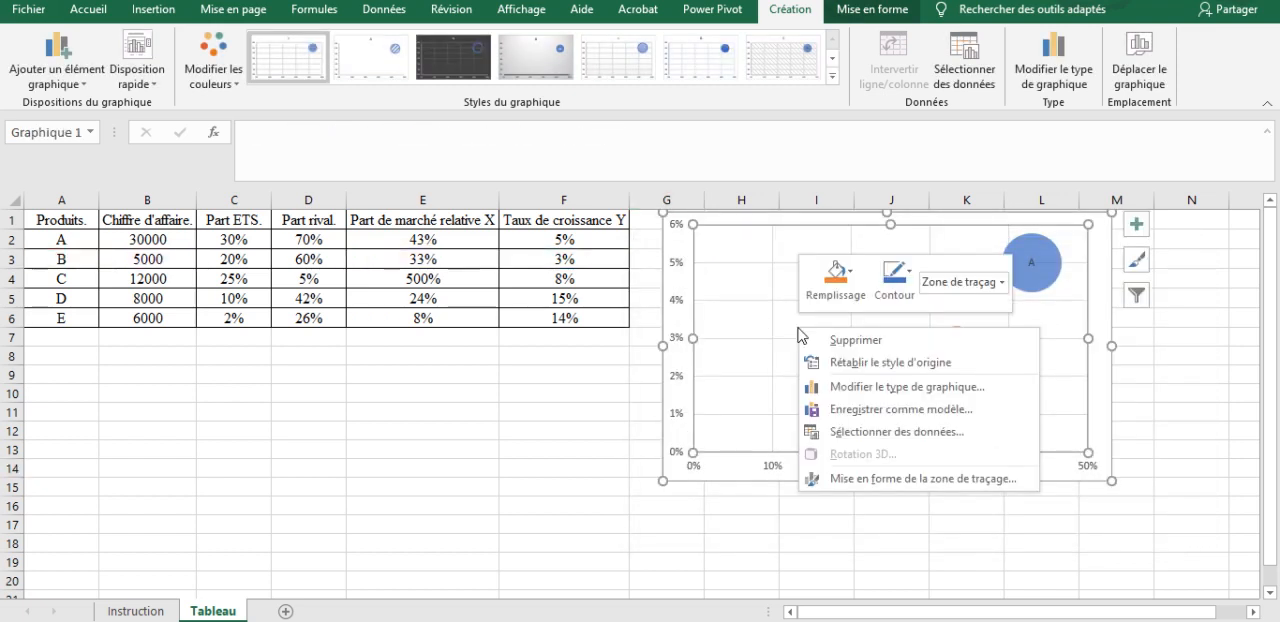
pyautogui.click(857, 437)
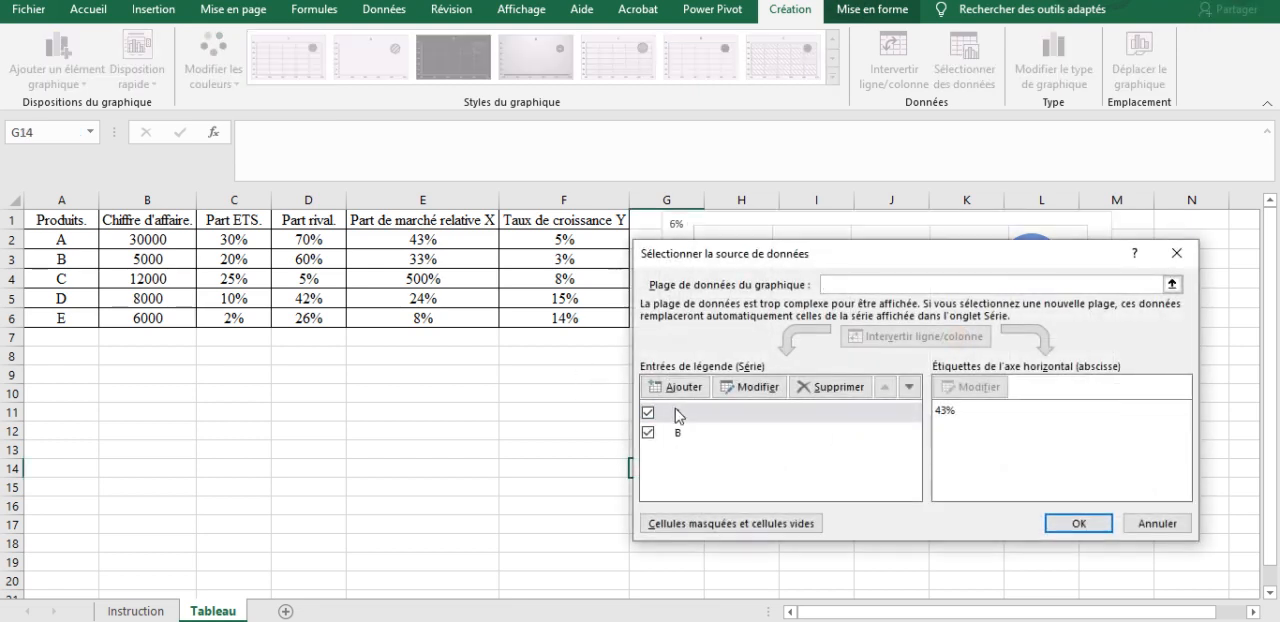
pyautogui.click(676, 461)
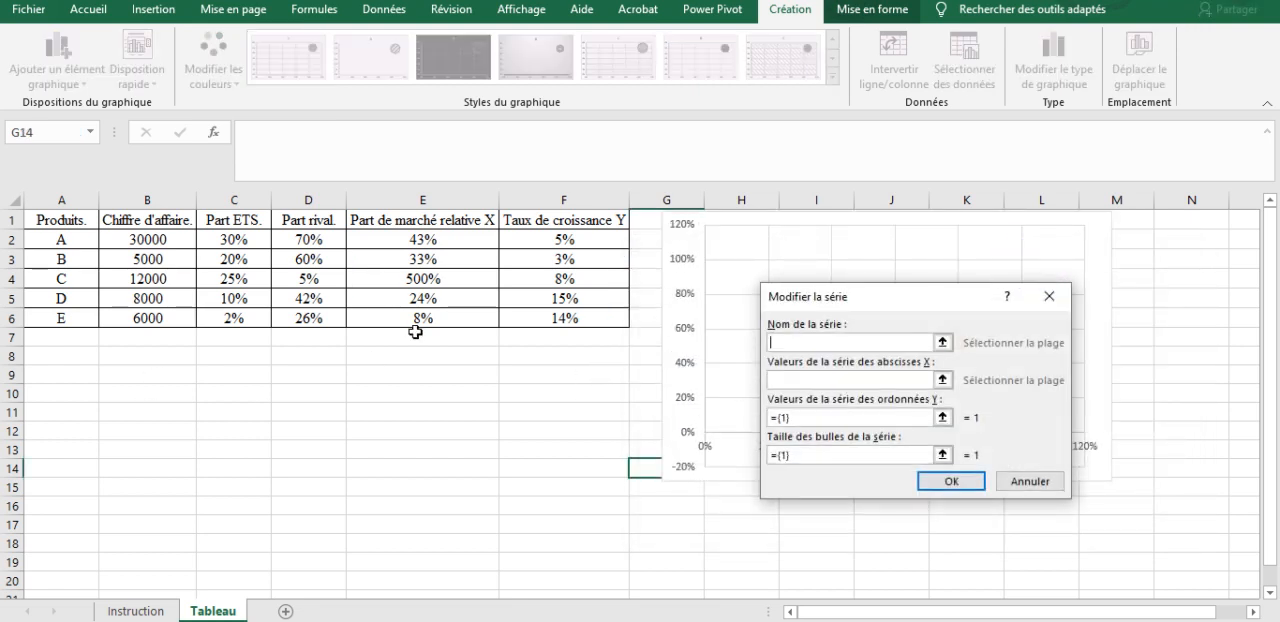
pyautogui.click(72, 280)
pyautogui.press('Tab')
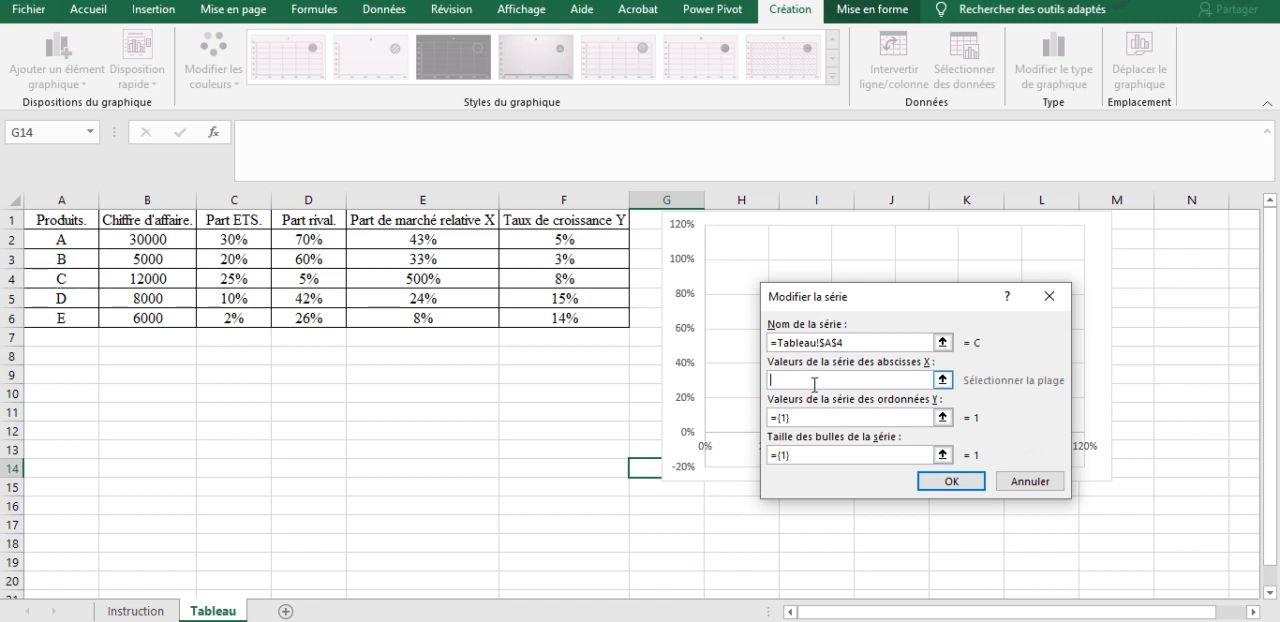
pyautogui.click(396, 277)
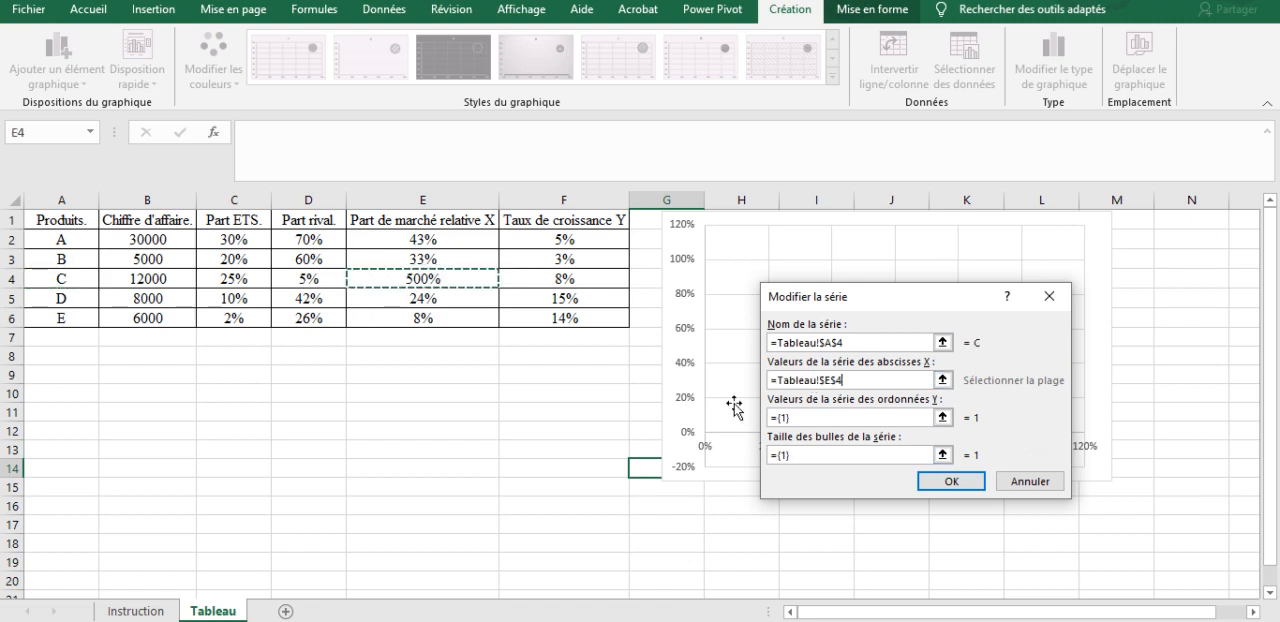
# Step: Set product C's series Y values to cell F4 and its bubble size to B4, and apply the data selection
pyautogui.press('Tab')
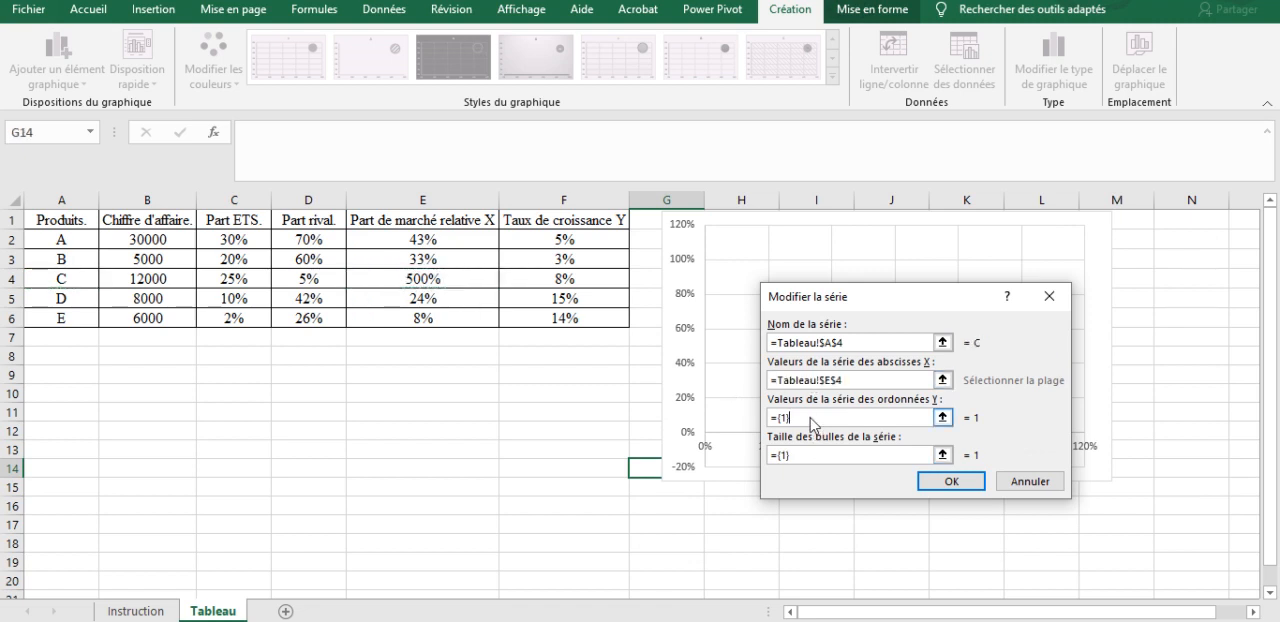
pyautogui.press('BackSpace')
pyautogui.press('BackSpace')
pyautogui.press('BackSpace')
pyautogui.press('BackSpace')
pyautogui.click(548, 282)
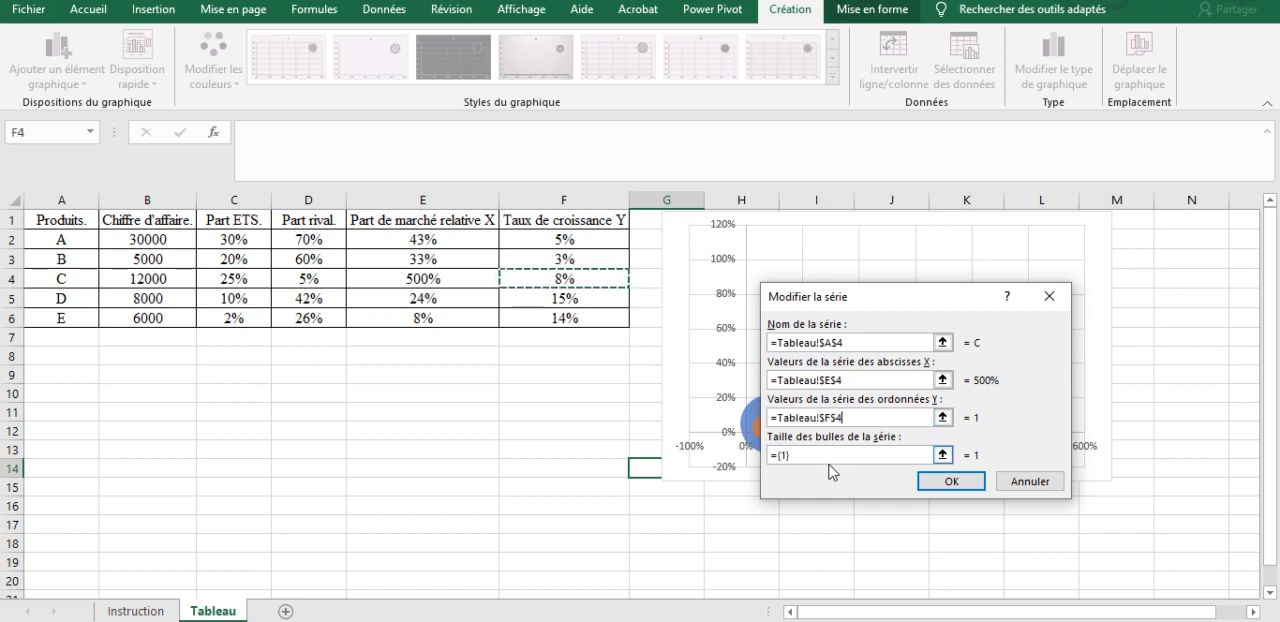
pyautogui.click(831, 452)
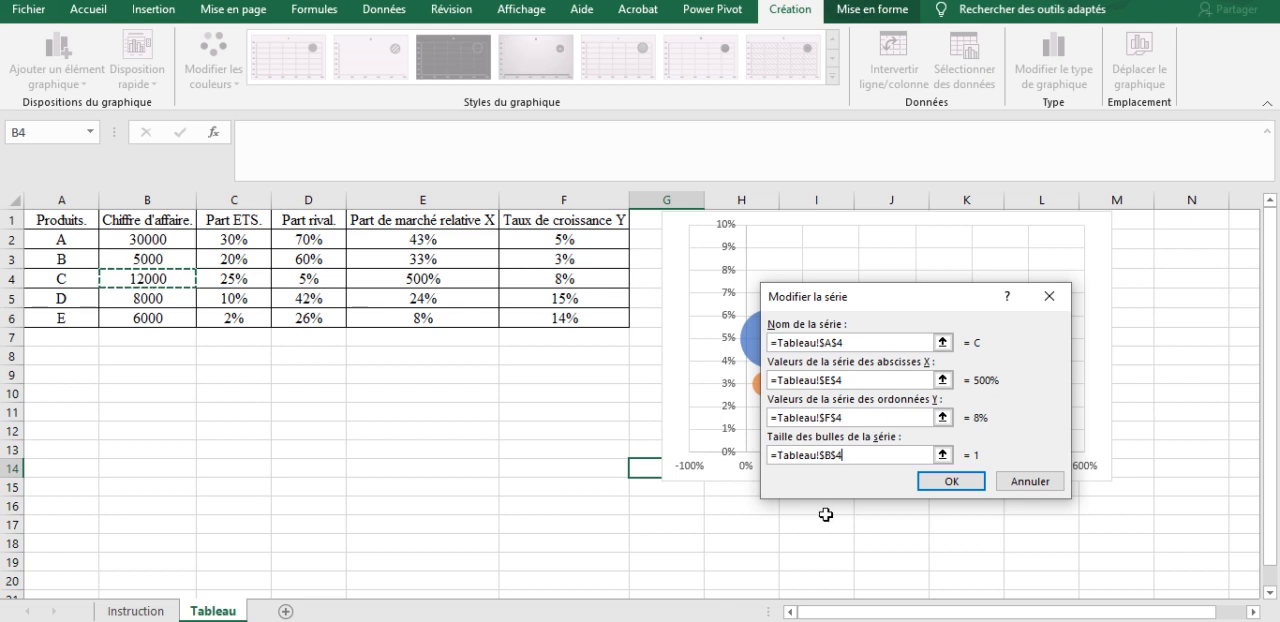
pyautogui.click(958, 483)
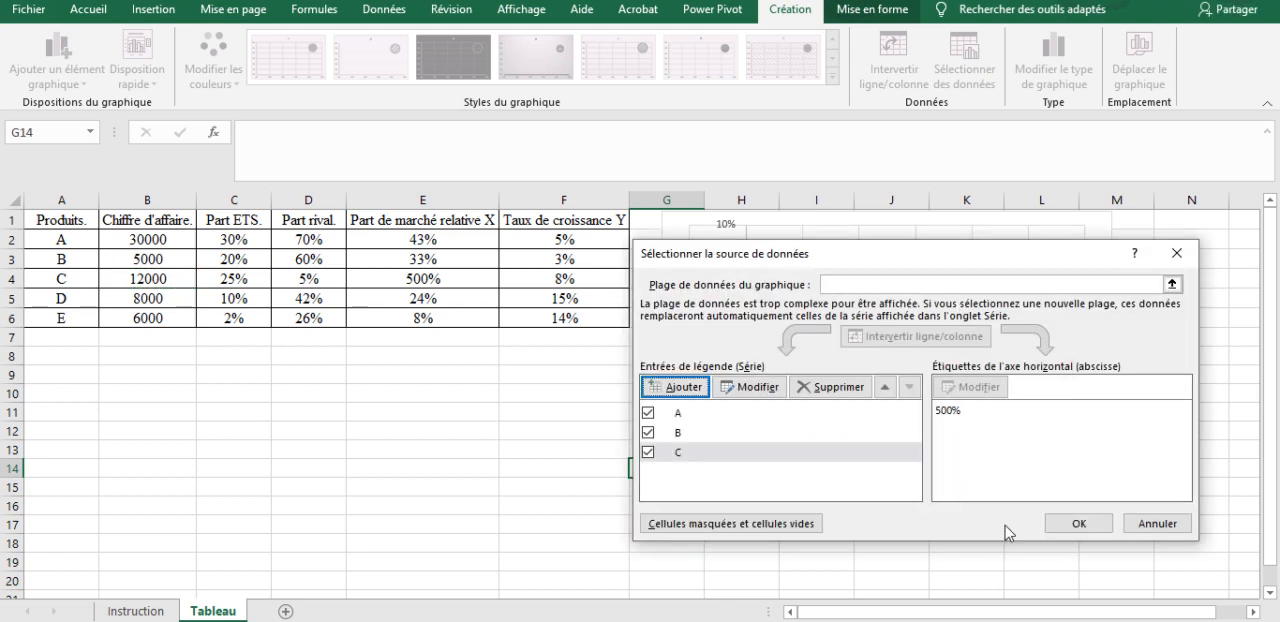
pyautogui.click(1079, 523)
# Step: Add a fourth chart series for product D, taking its name from cell A5 and its X values from E5
pyautogui.rightClick(914, 350)
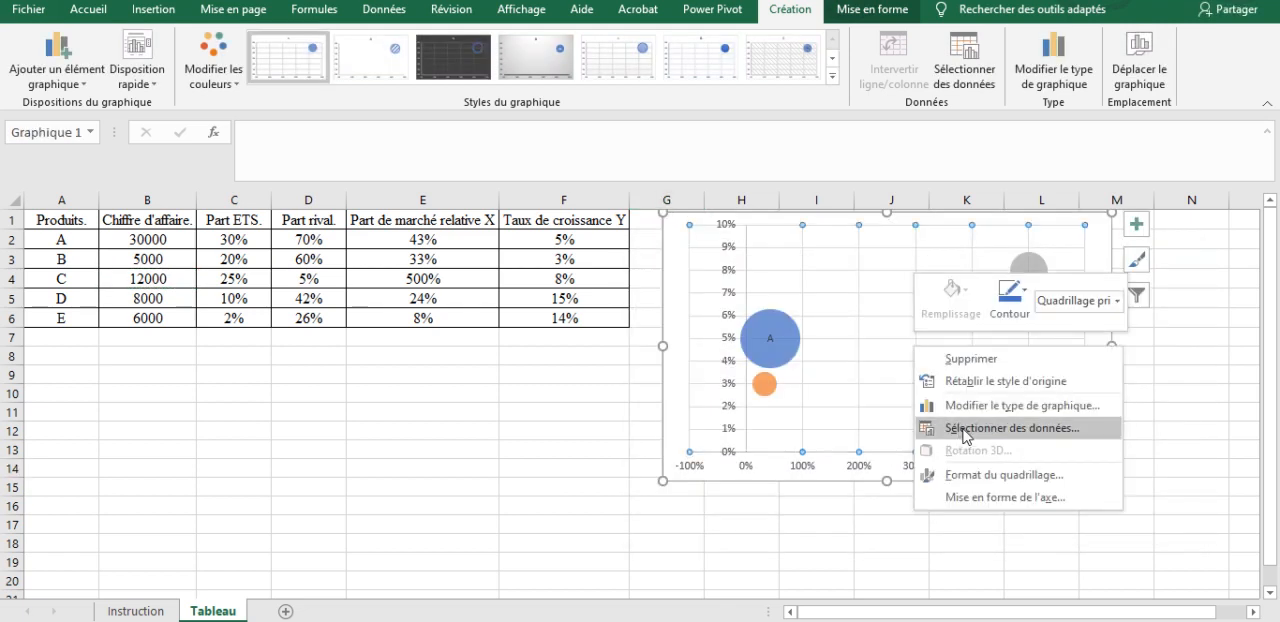
pyautogui.click(966, 430)
pyautogui.click(674, 389)
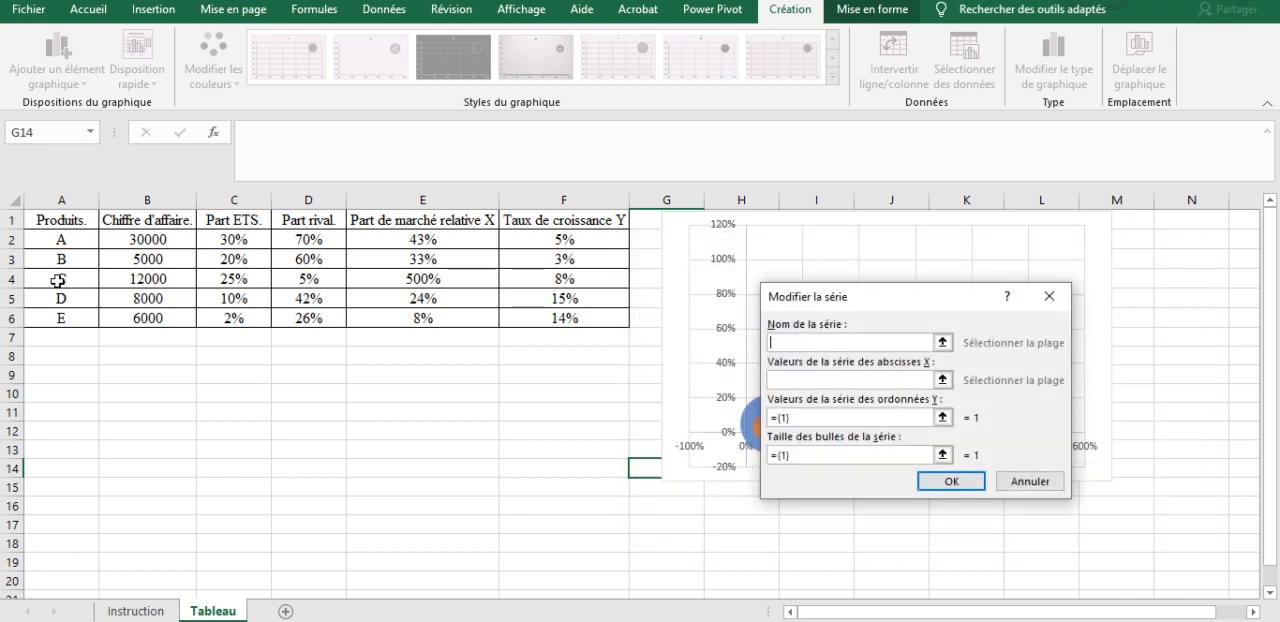
pyautogui.click(72, 297)
pyautogui.click(925, 380)
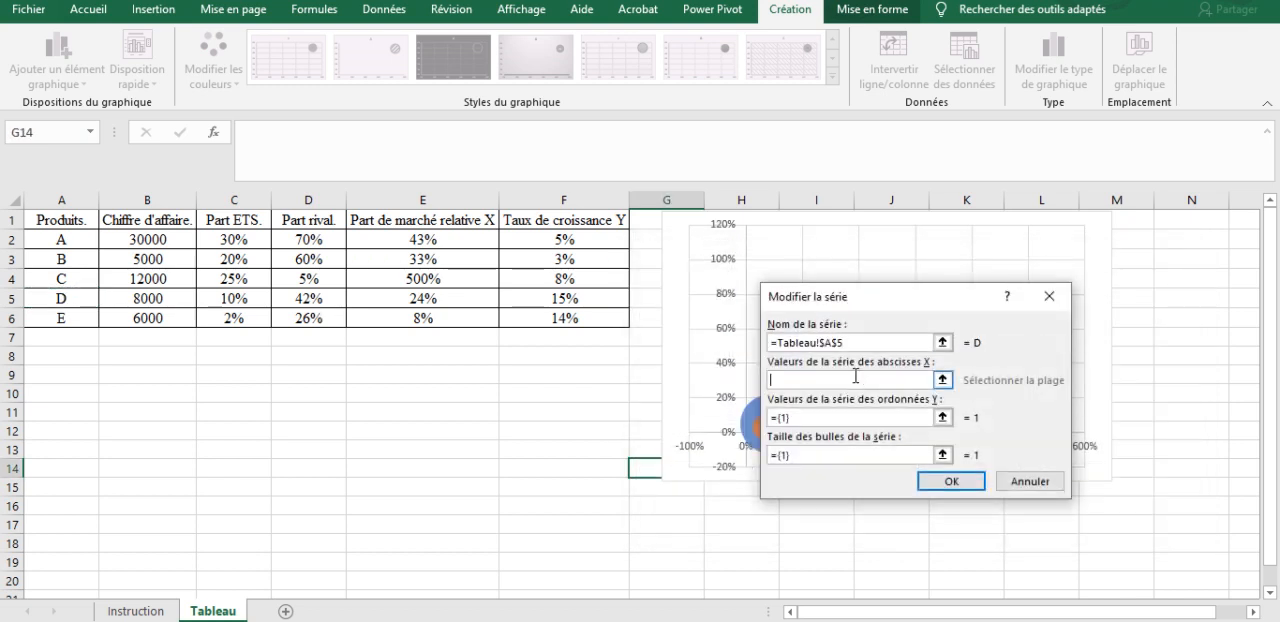
pyautogui.click(400, 300)
# Step: Set product D's series Y values to cell F5 and its bubble size to B5, and apply the data selection
pyautogui.click(834, 421)
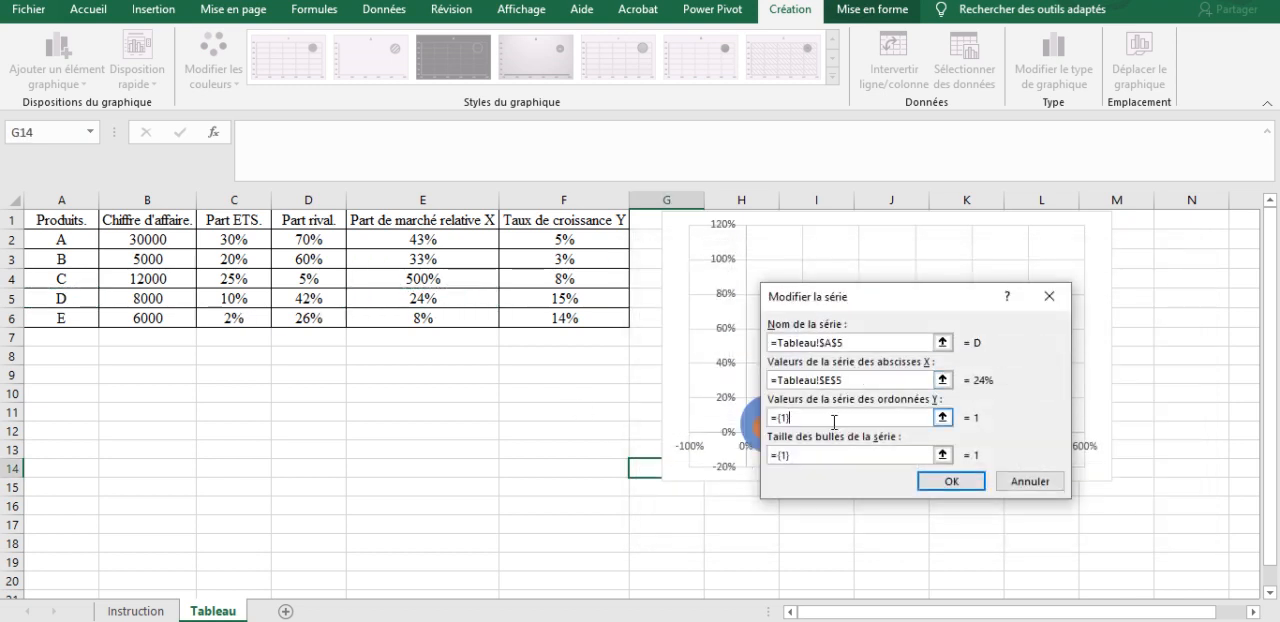
pyautogui.press('BackSpace')
pyautogui.press('BackSpace')
pyautogui.press('BackSpace')
pyautogui.press('BackSpace')
pyautogui.click(581, 296)
pyautogui.click(822, 455)
pyautogui.press('BackSpace')
pyautogui.press('BackSpace')
pyautogui.press('BackSpace')
pyautogui.press('BackSpace')
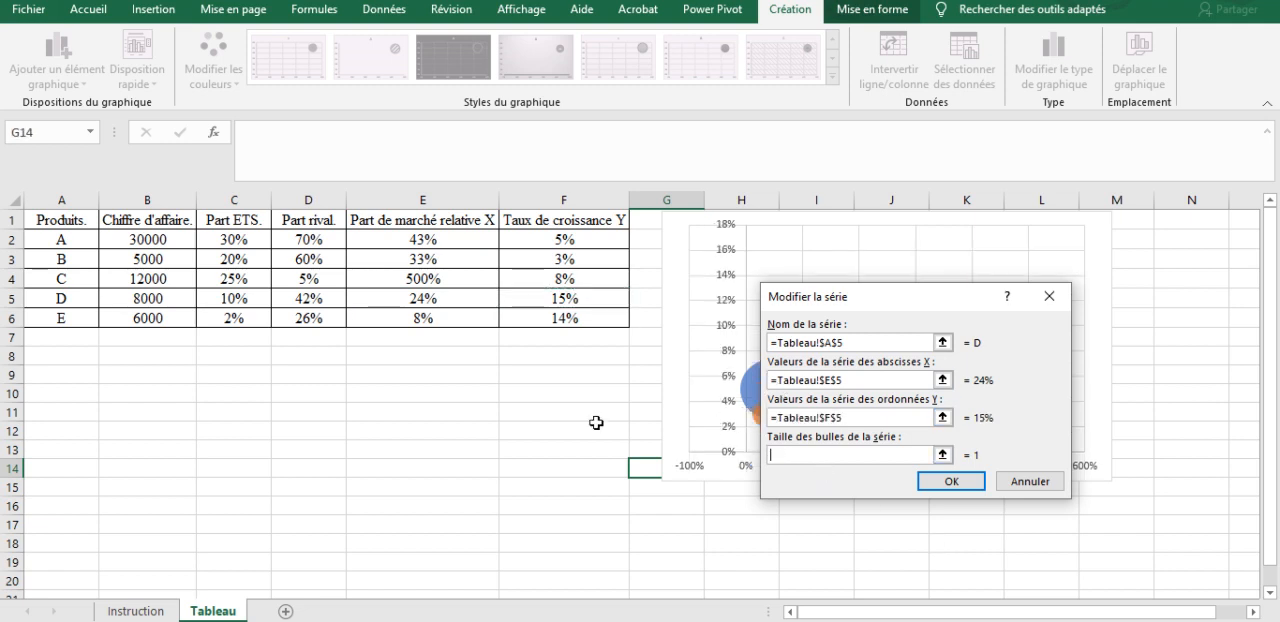
pyautogui.click(166, 292)
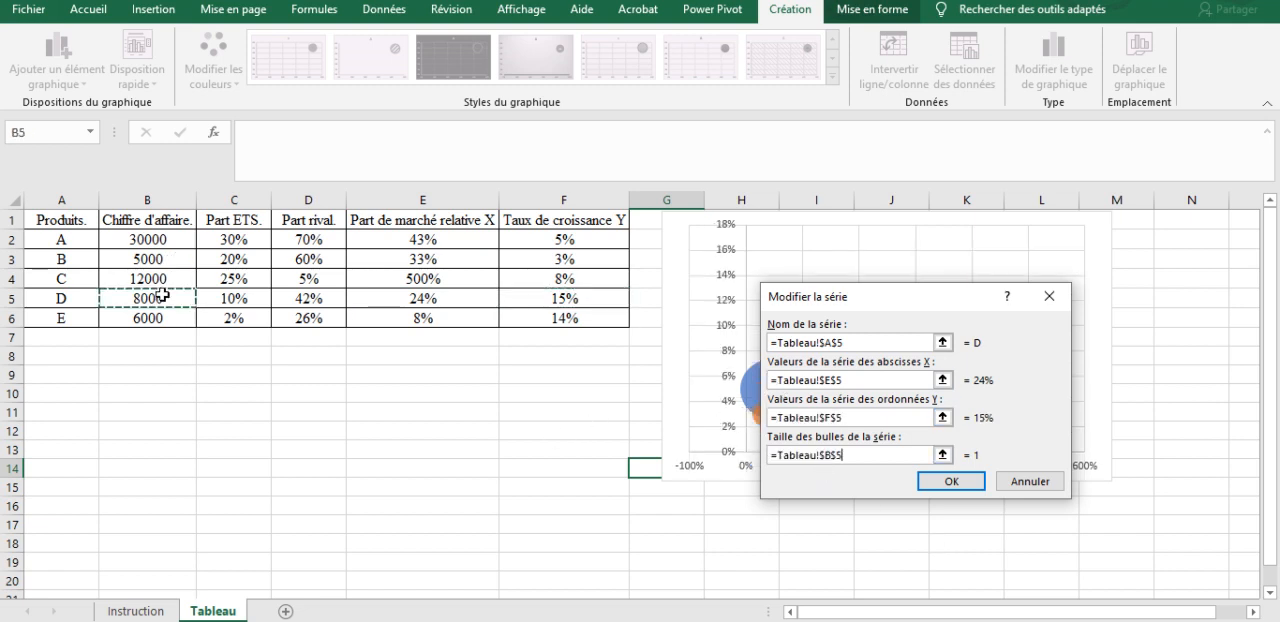
pyautogui.click(947, 482)
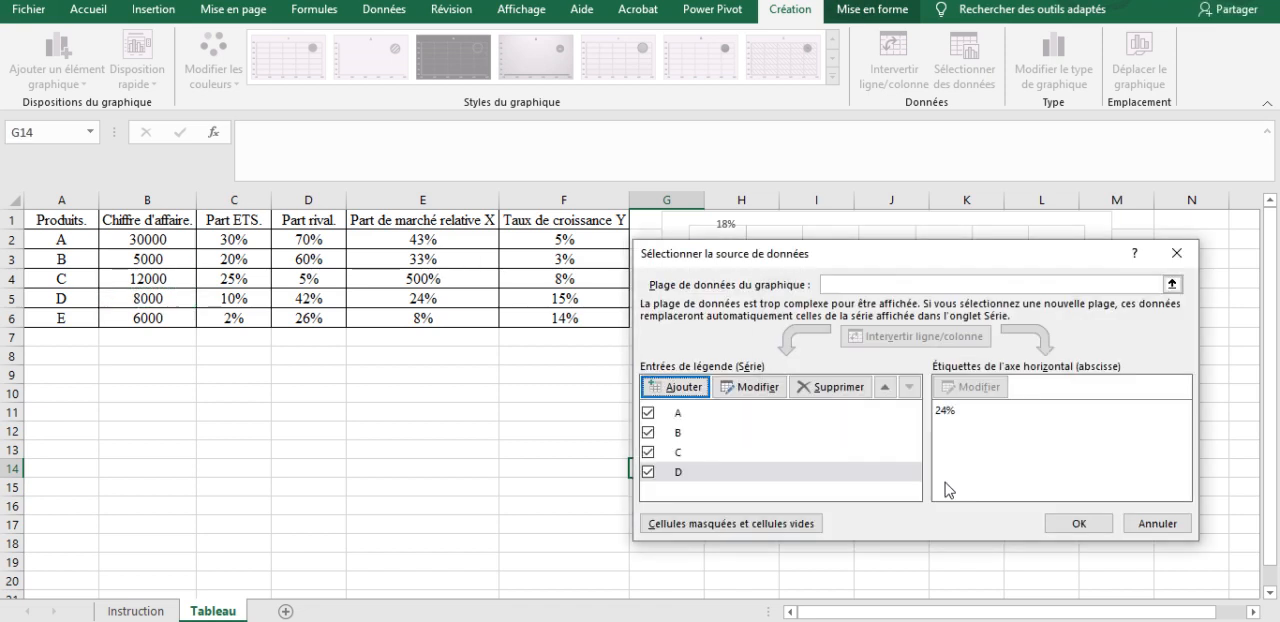
pyautogui.click(1079, 523)
# Step: Add a fifth chart series for product E, taking its name from cell A6 and its X values from E6
pyautogui.rightClick(918, 360)
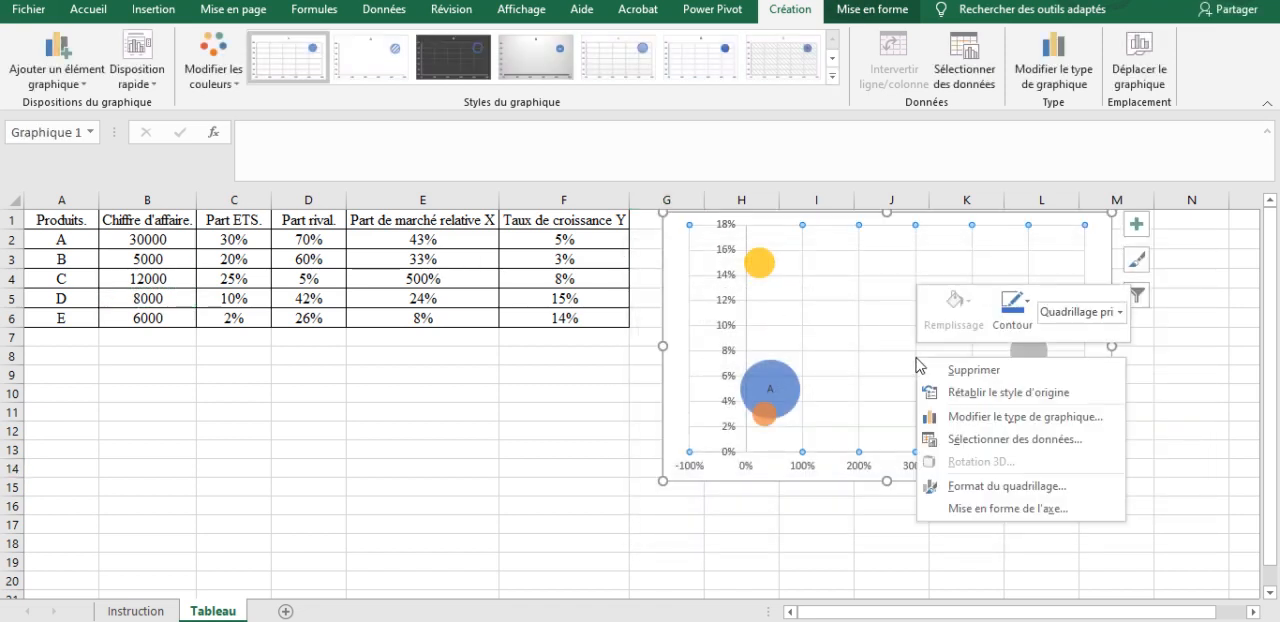
pyautogui.click(964, 440)
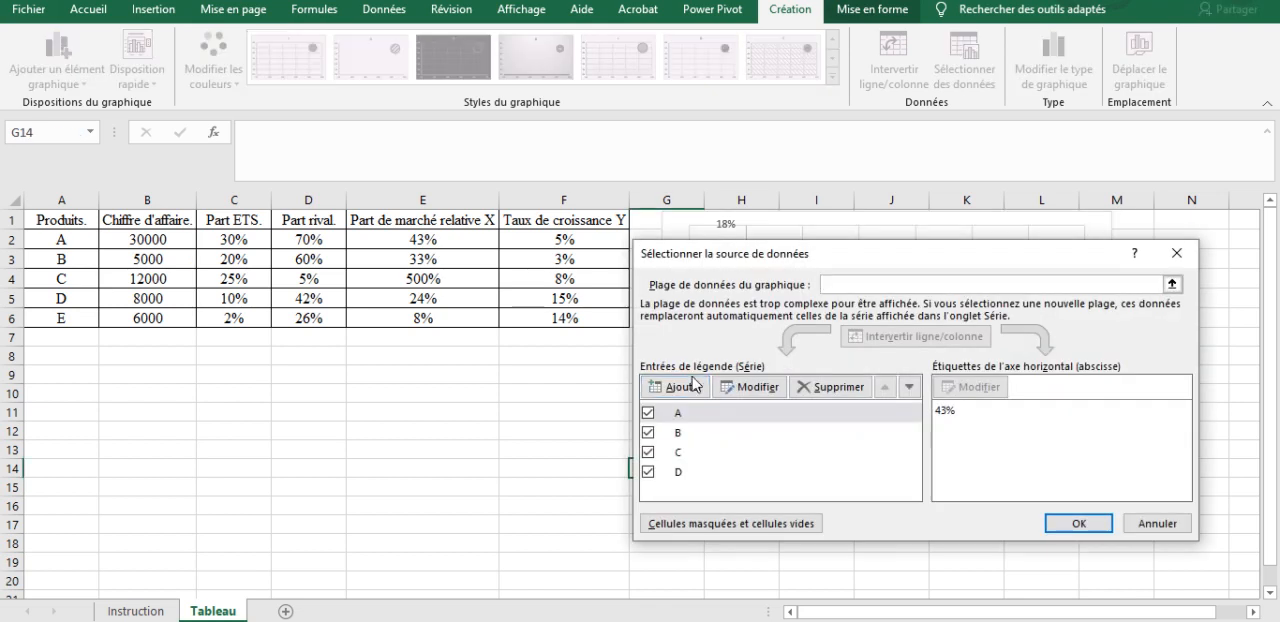
pyautogui.click(689, 386)
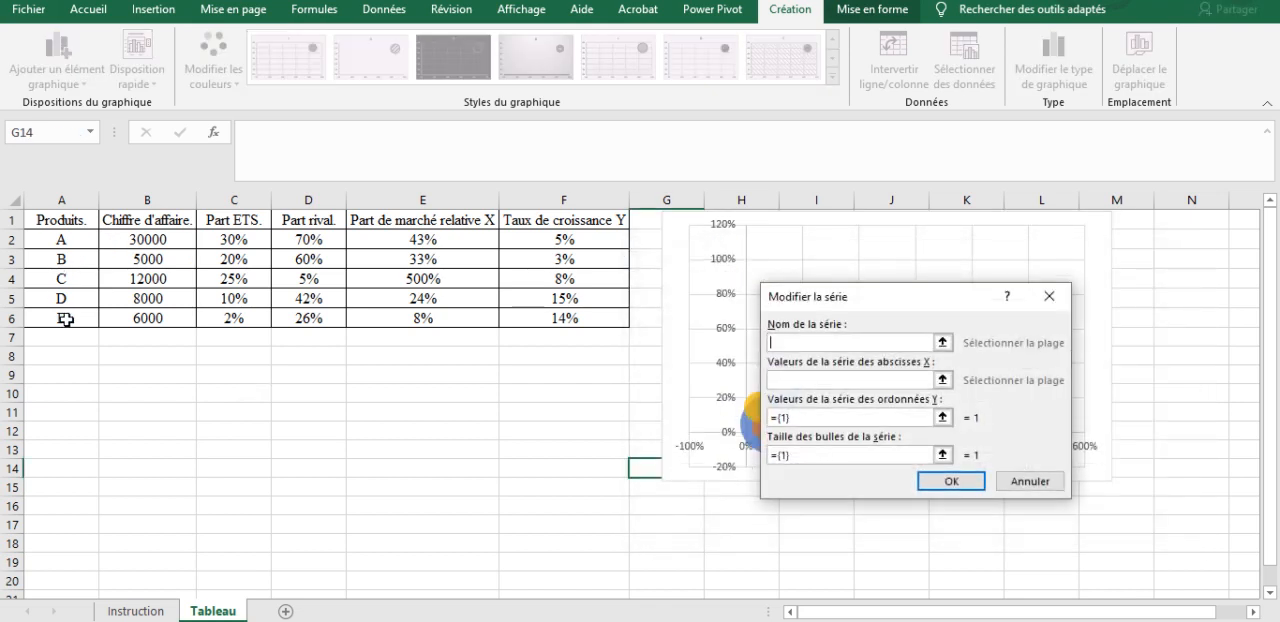
pyautogui.click(65, 319)
pyautogui.click(794, 380)
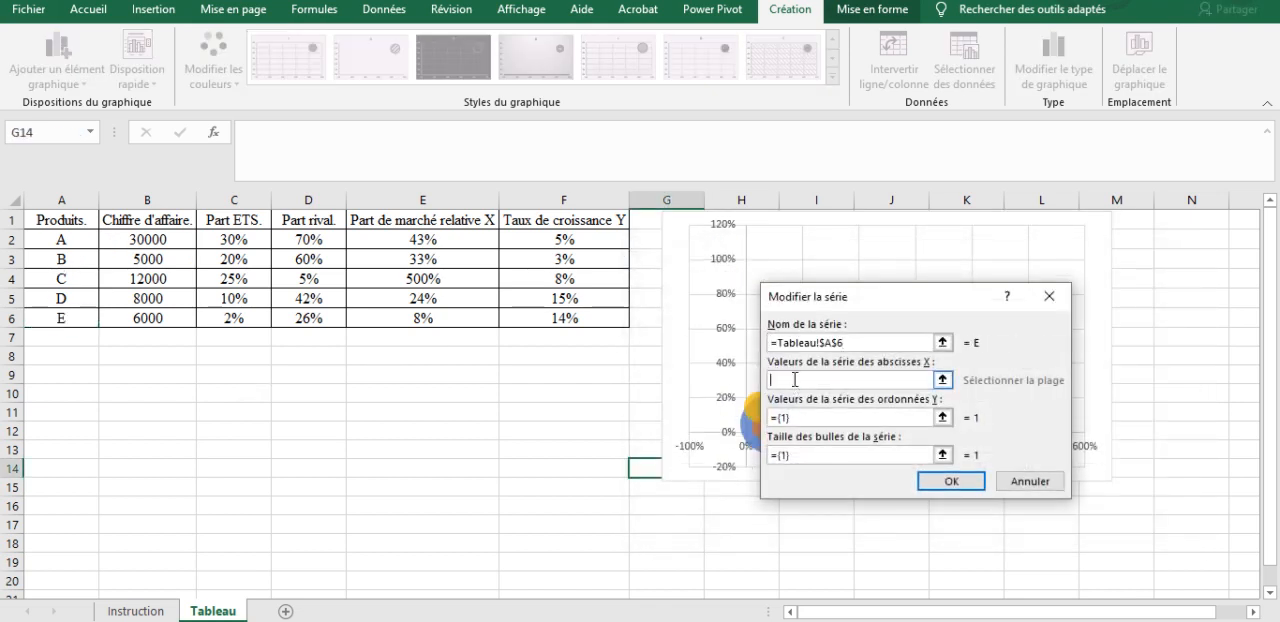
pyautogui.click(398, 315)
# Step: Set product E's series Y values to cell F6 and its bubble size to B6, and apply the data selection
pyautogui.click(832, 418)
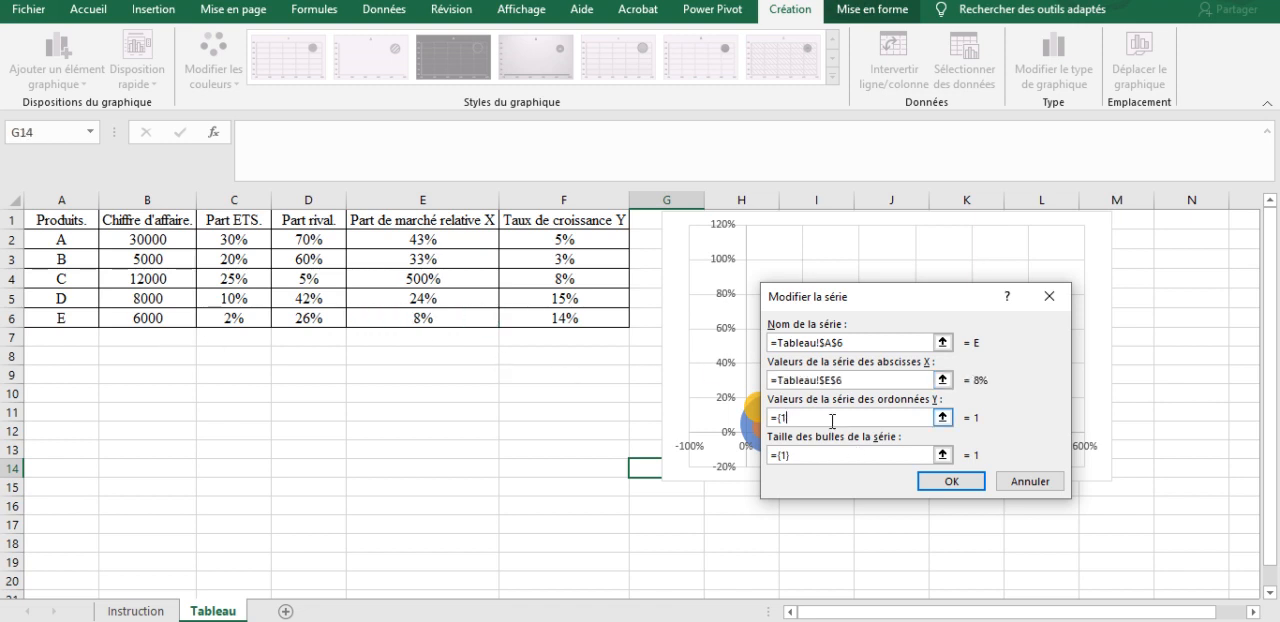
pyautogui.click(615, 318)
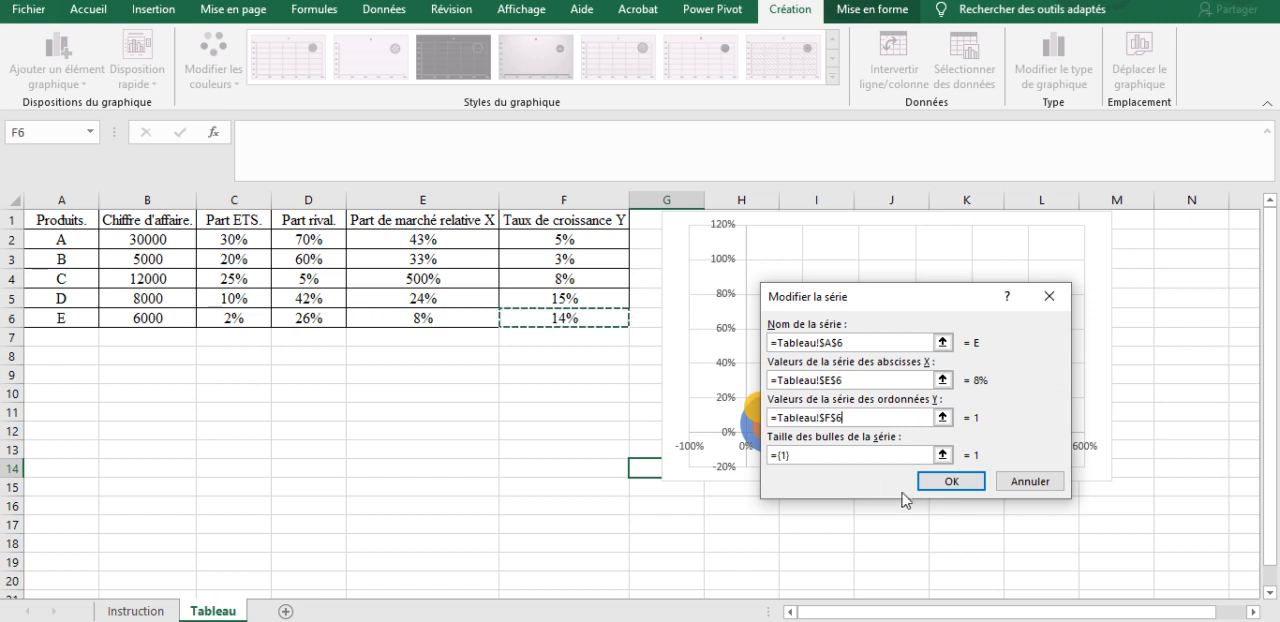
pyautogui.click(836, 455)
pyautogui.press('BackSpace')
pyautogui.press('BackSpace')
pyautogui.press('BackSpace')
pyautogui.press('BackSpace')
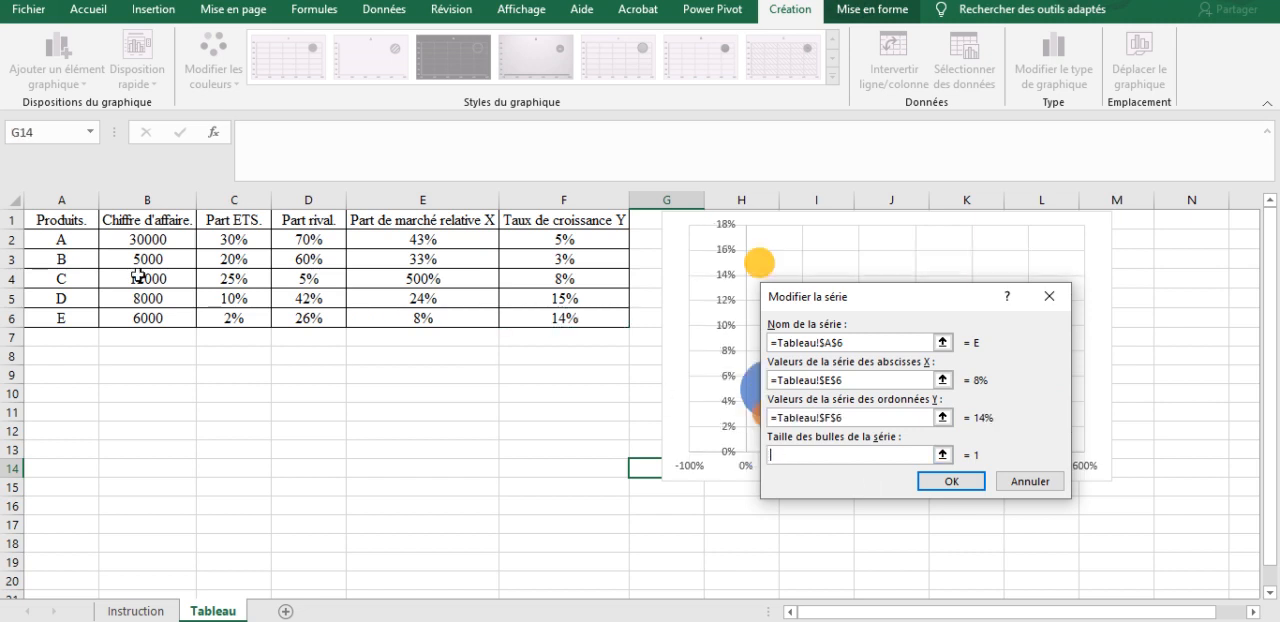
pyautogui.click(144, 312)
pyautogui.click(951, 481)
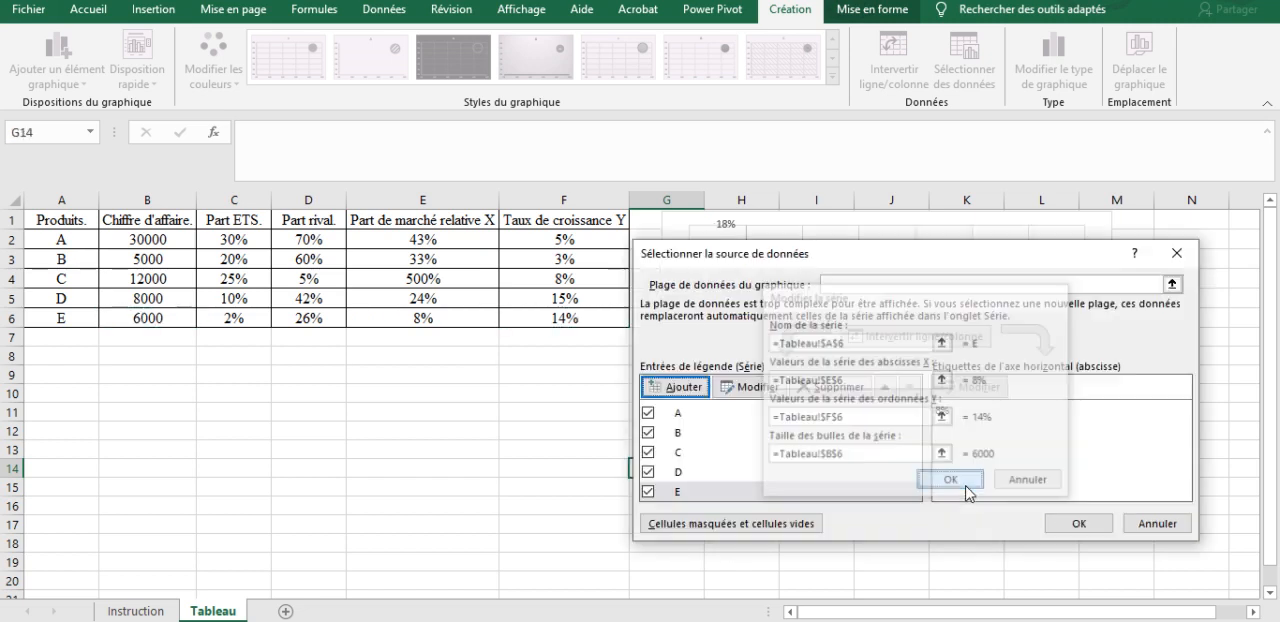
pyautogui.click(1078, 523)
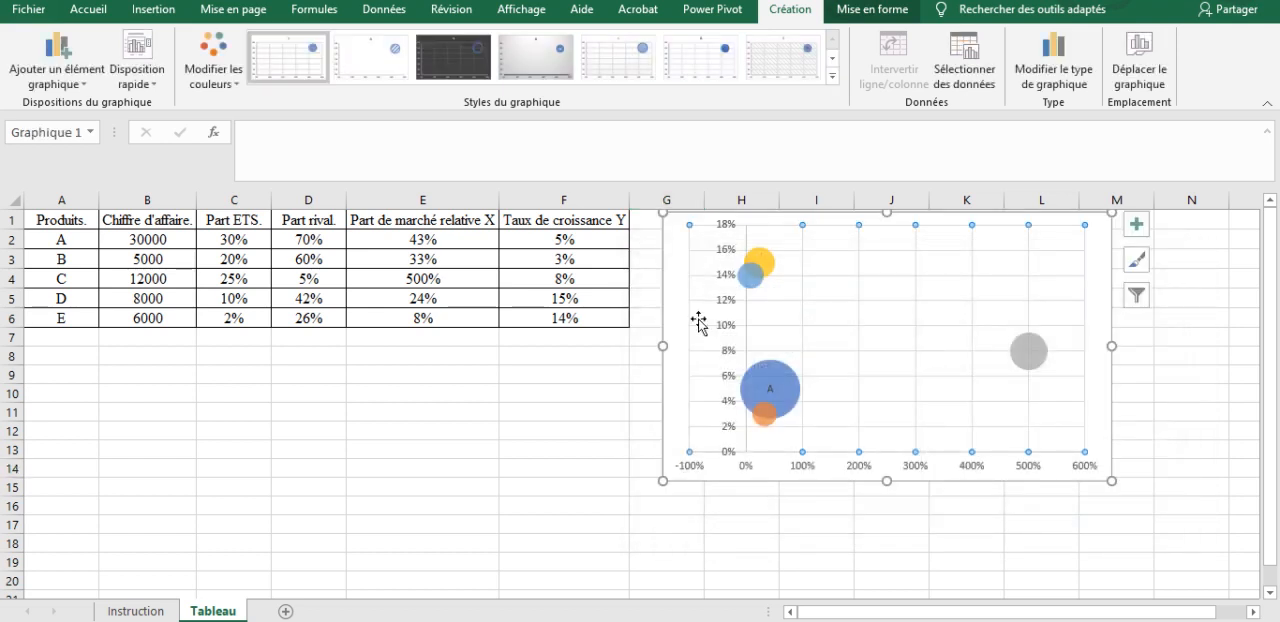
# Step: Move the chart slightly away from the table, to start around column H and row 2, and deselect it
pyautogui.moveTo(670, 272); pyautogui.dragTo(728, 290)
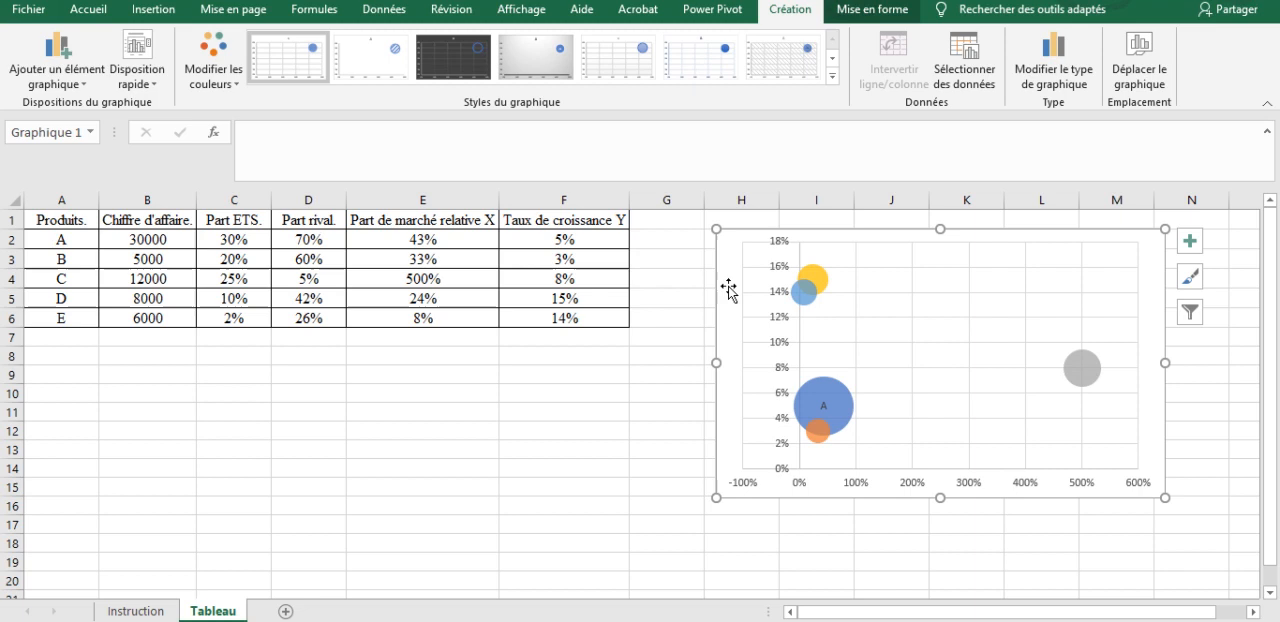
pyautogui.click(940, 540)
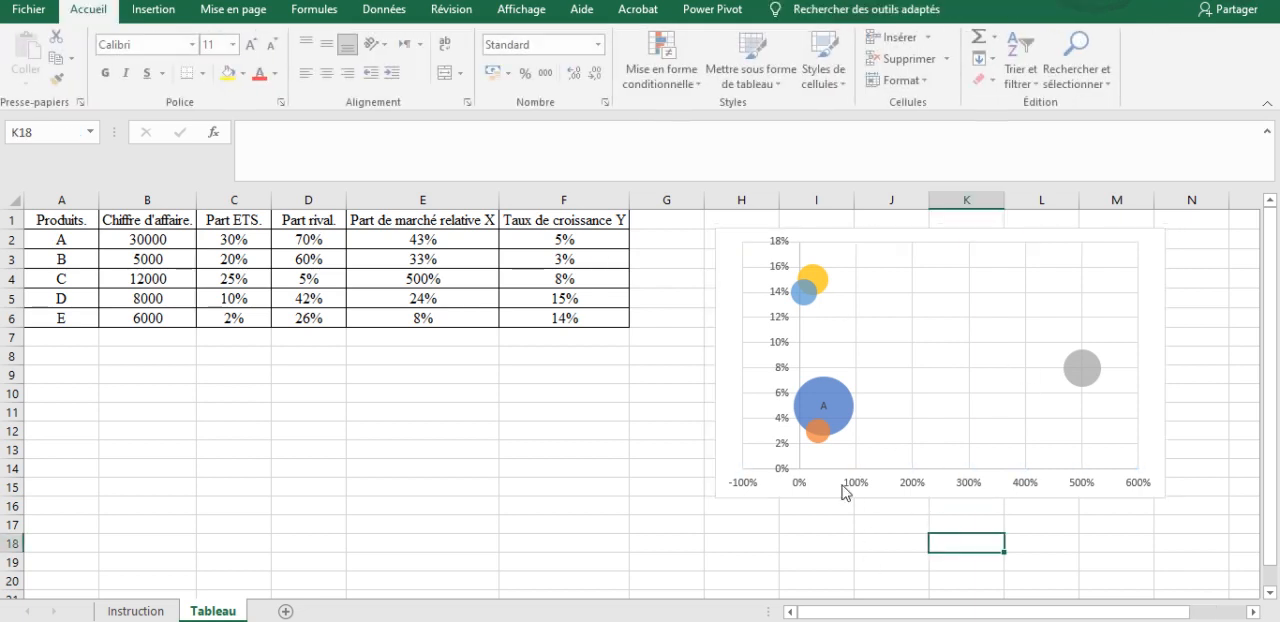
pyautogui.click(886, 586)
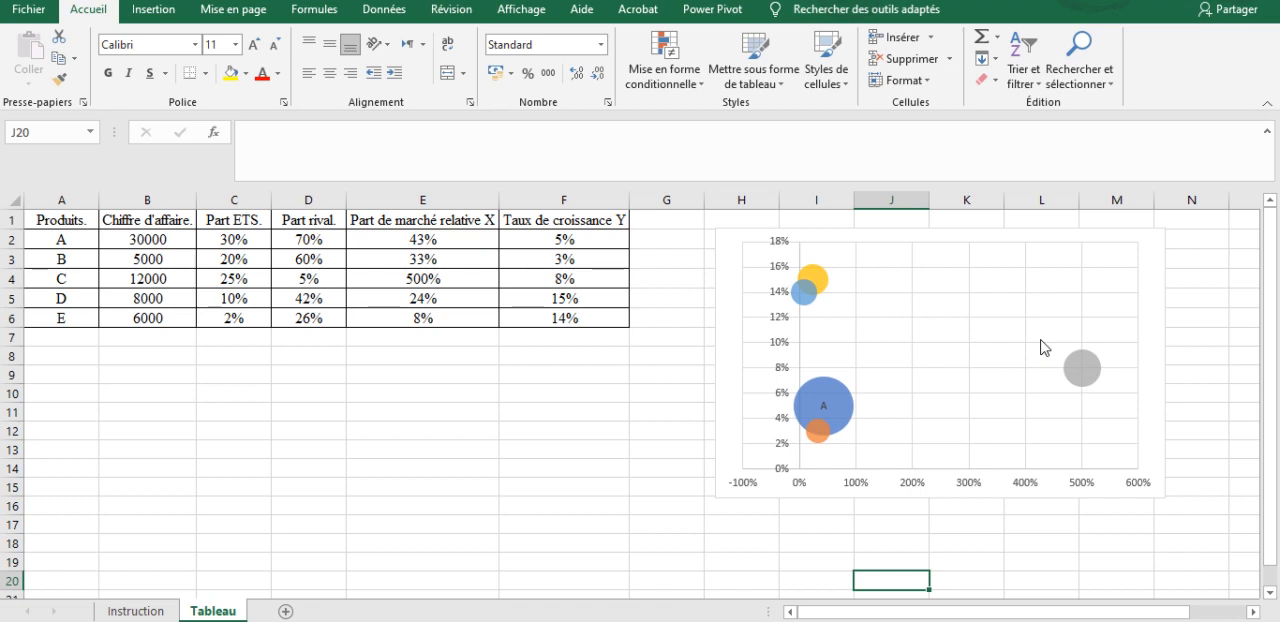
# Step: Set the minimum bound of the chart's horizontal axis to 0.0
pyautogui.click(933, 460)
pyautogui.click(912, 486)
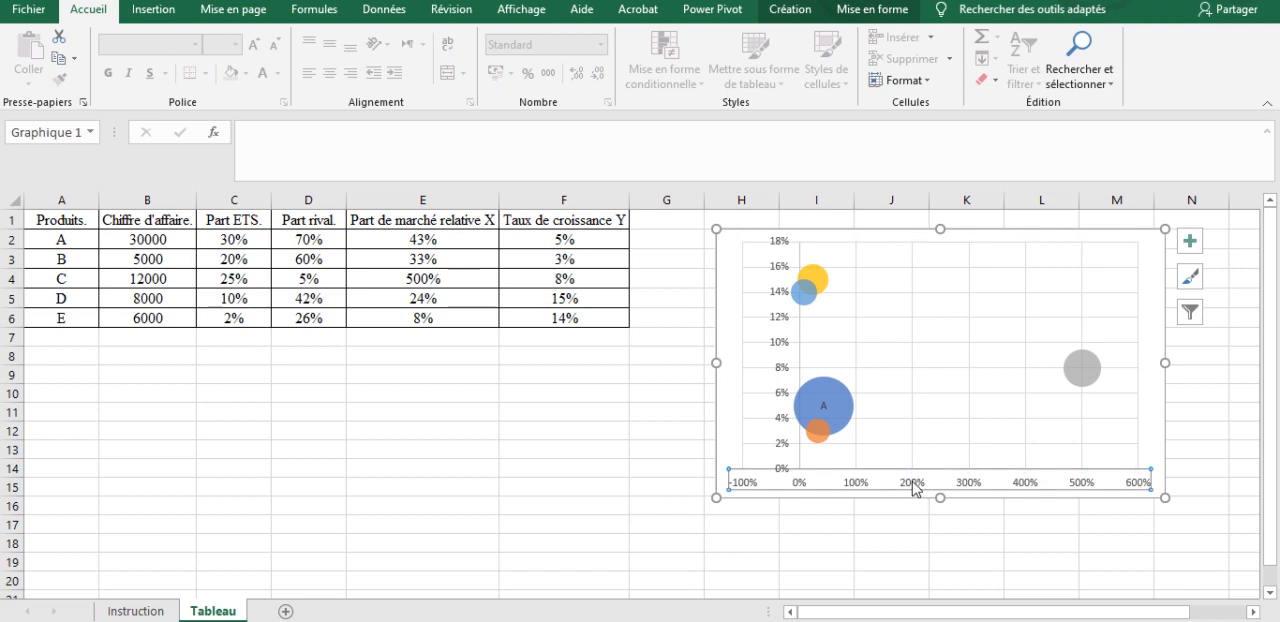
pyautogui.doubleClick(912, 486)
pyautogui.click(1141, 366)
pyautogui.click(1147, 392)
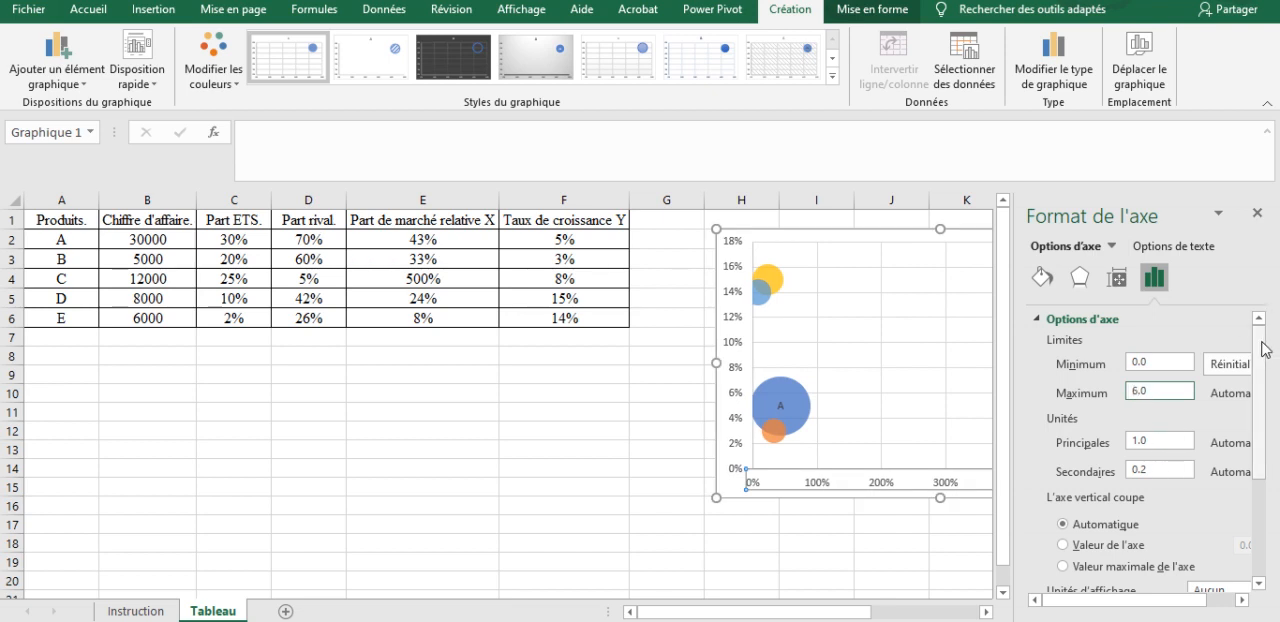
# Step: Make the vertical axis cross the horizontal axis at axis value 3.0, and close the axis formatting
pyautogui.scroll(-2, 1140, 420)
pyautogui.click(1091, 461)
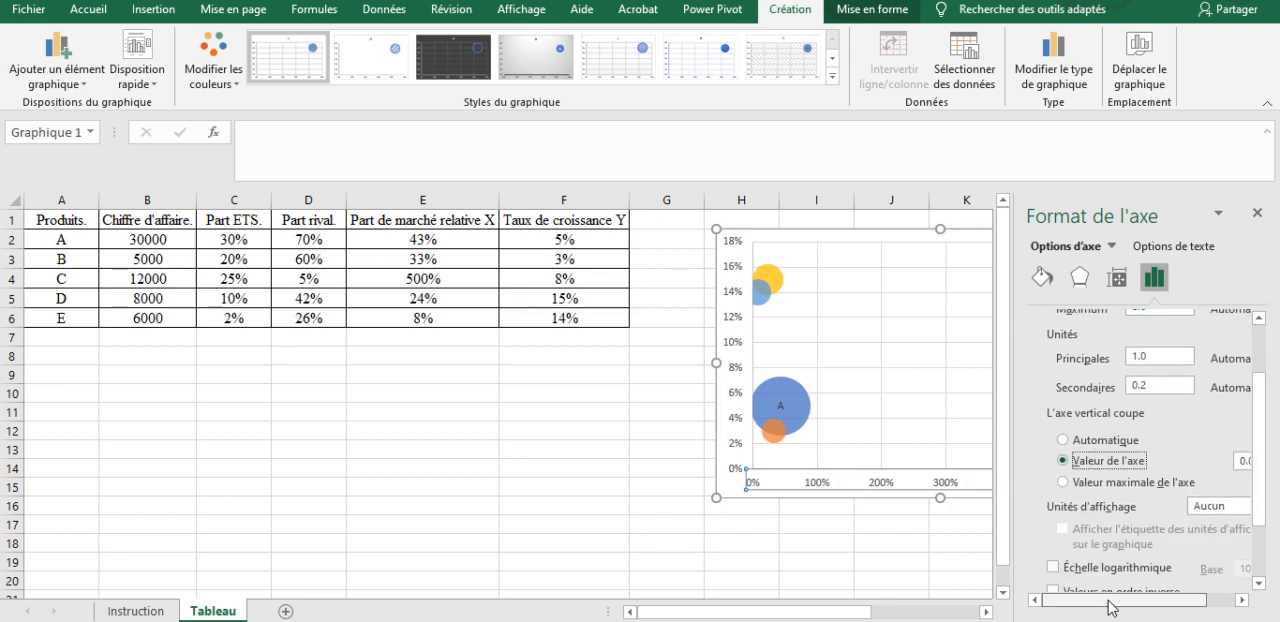
pyautogui.moveTo(1112, 600); pyautogui.dragTo(1135, 600)
pyautogui.click(1206, 461)
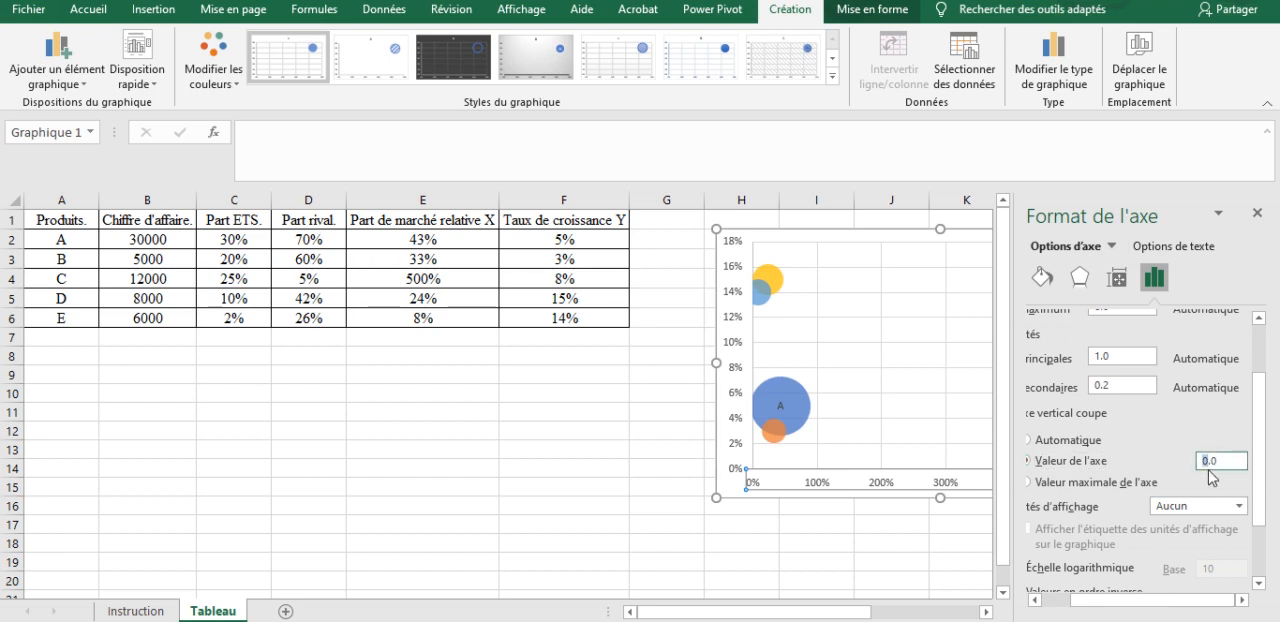
pyautogui.click(937, 587)
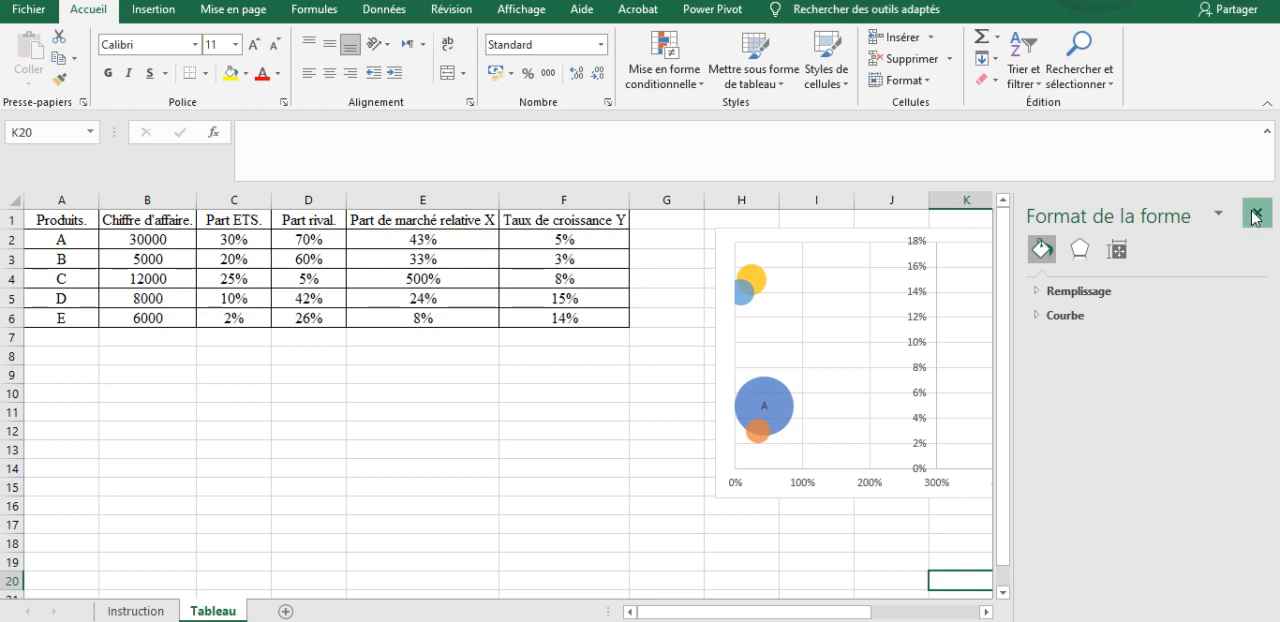
pyautogui.click(1257, 212)
# Step: Nudge the chart down slightly and set the maximum bound of its vertical axis to 0.3
pyautogui.moveTo(811, 243)
pyautogui.mouseDown()
pyautogui.moveTo(635, 351)
pyautogui.moveTo(672, 286)
pyautogui.moveTo(802, 260)
pyautogui.mouseUp()
pyautogui.doubleClick(910, 288)
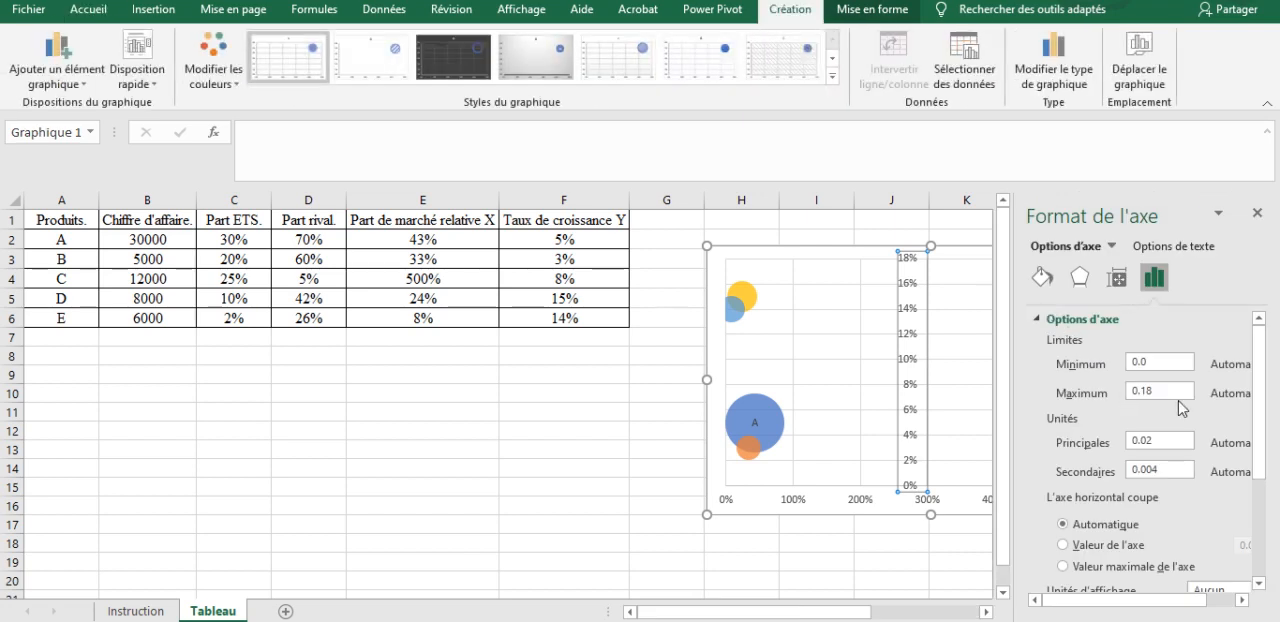
pyautogui.click(1166, 390)
pyautogui.write('25')
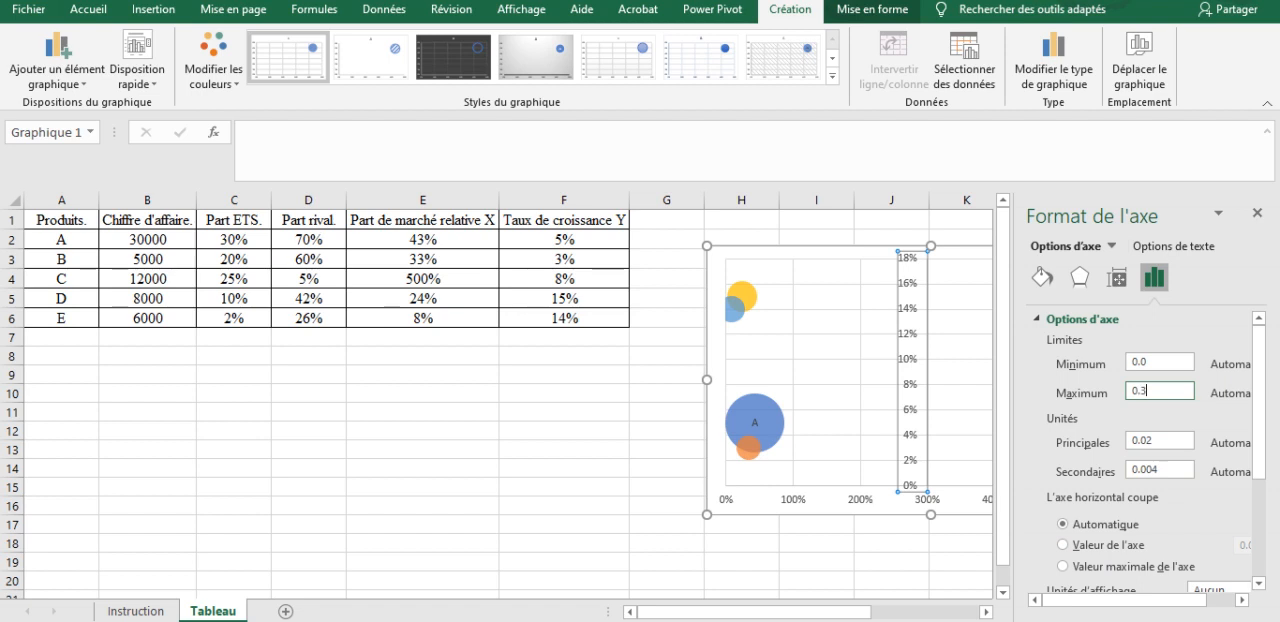
# Step: Make the horizontal axis cross the vertical axis at axis value 0.1, and close the axis formatting
pyautogui.moveTo(1259, 385); pyautogui.dragTo(1259, 440)
pyautogui.click(1118, 446)
pyautogui.moveTo(1087, 602); pyautogui.dragTo(1160, 602)
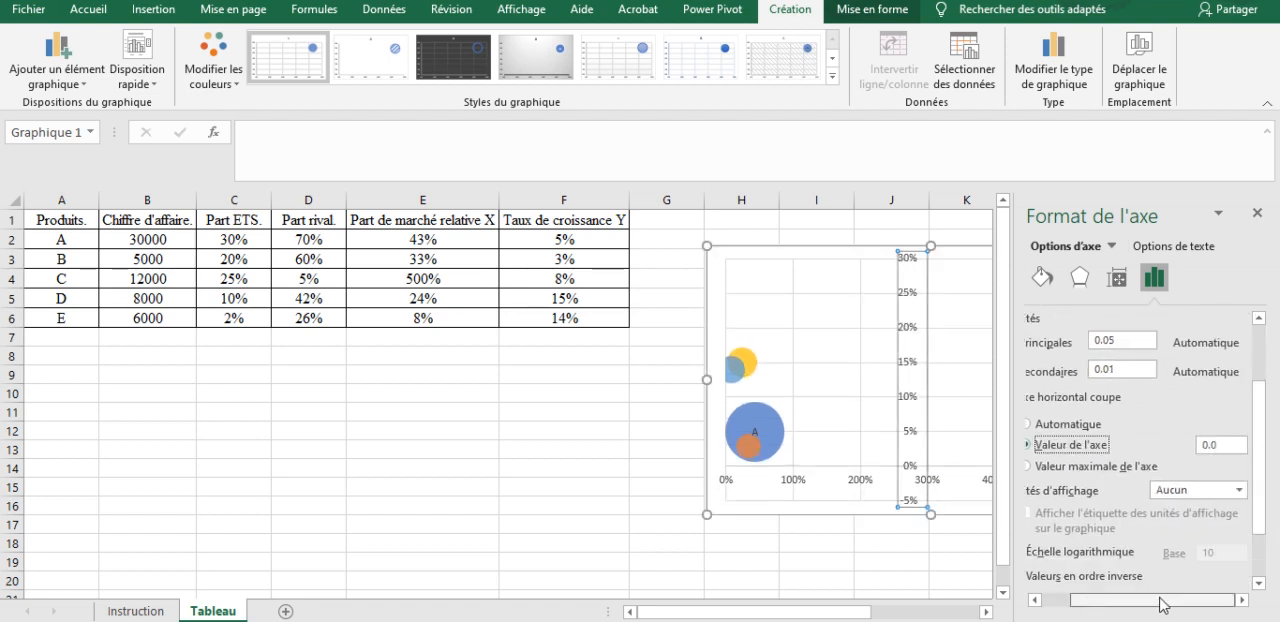
pyautogui.click(1218, 445)
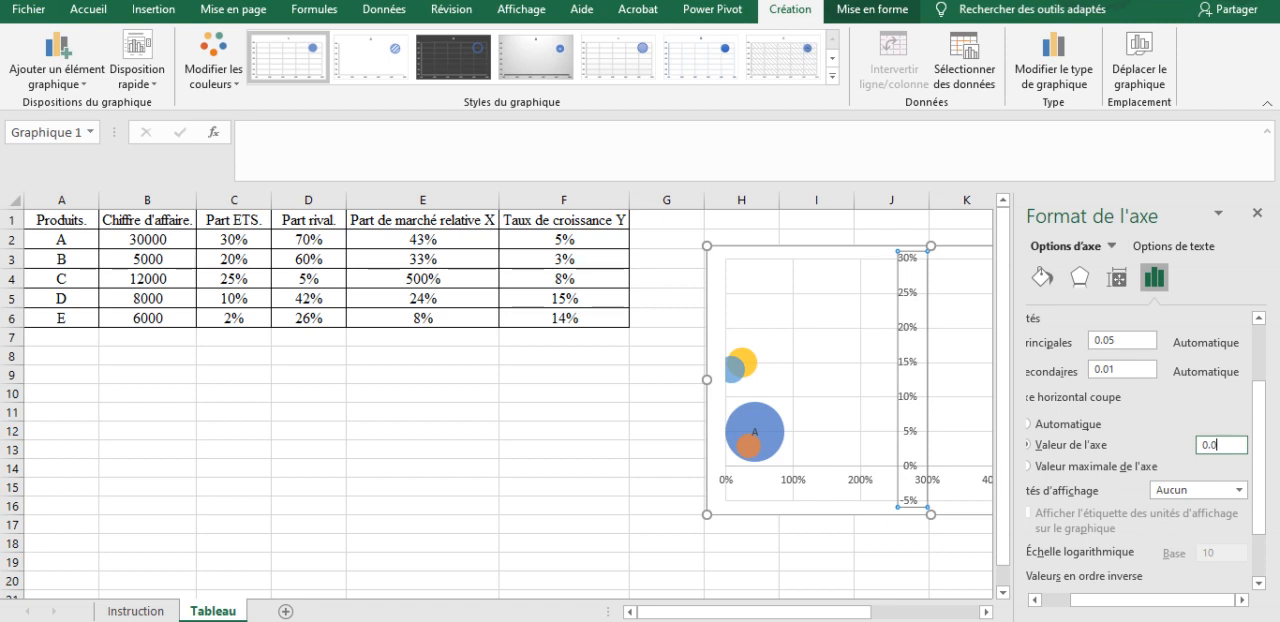
pyautogui.click(810, 584)
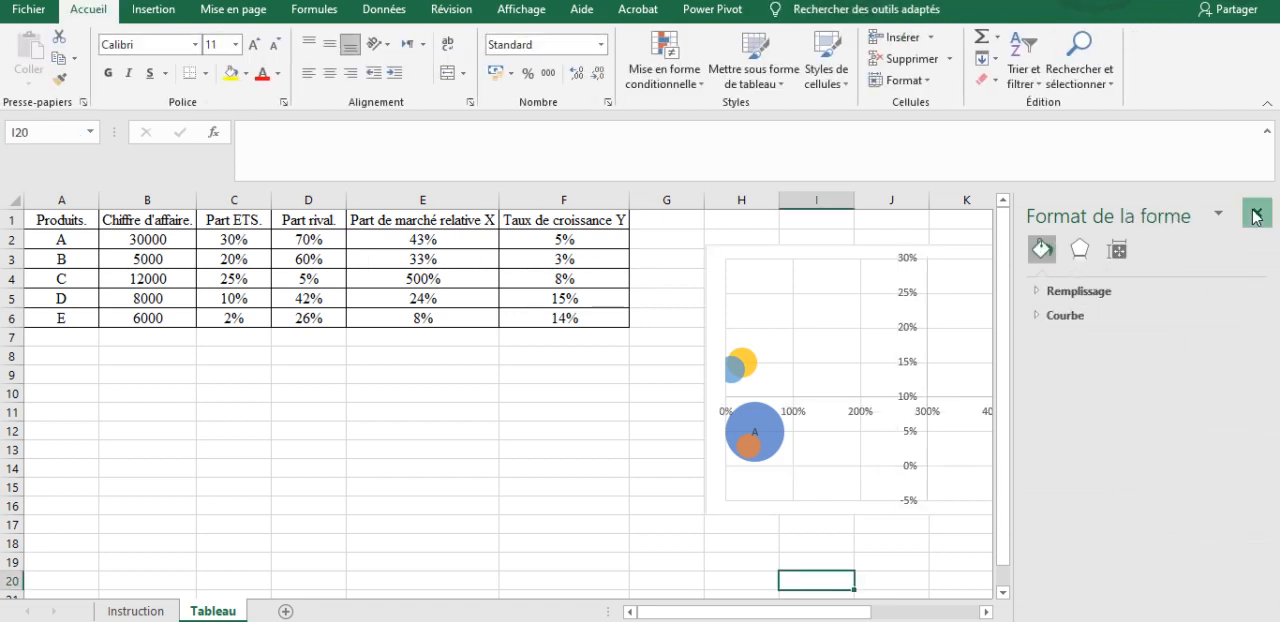
pyautogui.click(1257, 213)
# Step: Apply the dark grey chart style with shaded bubbles and place the chart beside the table, starting in column G at row 3
pyautogui.moveTo(865, 240); pyautogui.dragTo(760, 270)
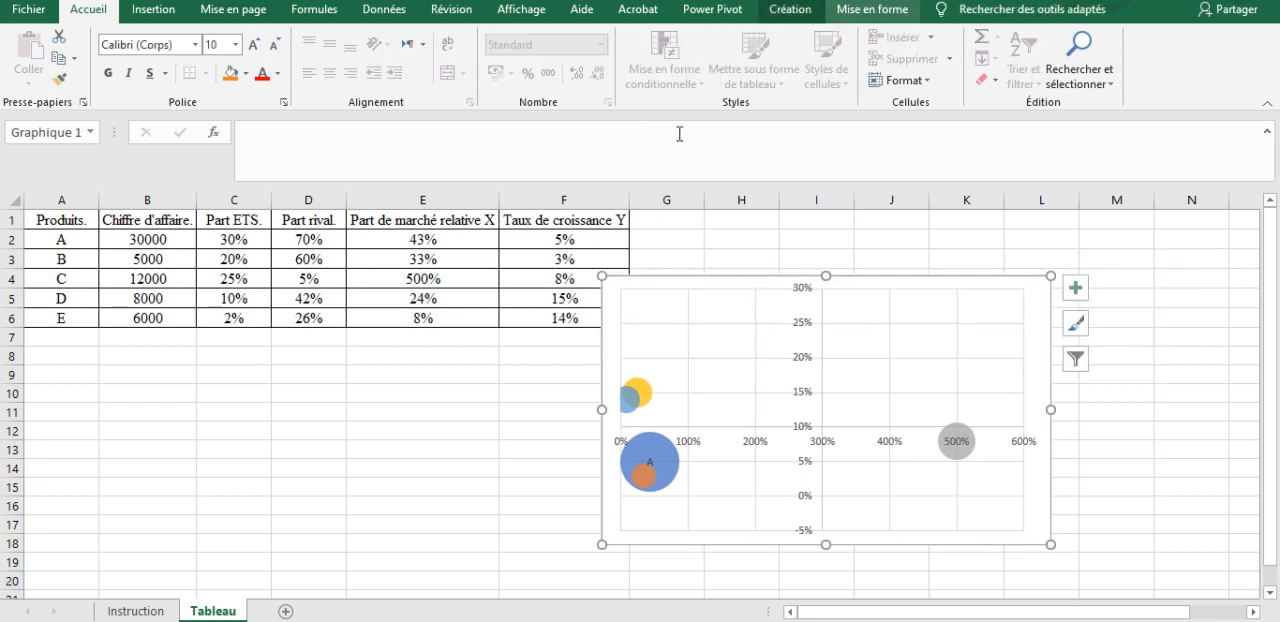
pyautogui.click(872, 9)
pyautogui.click(790, 9)
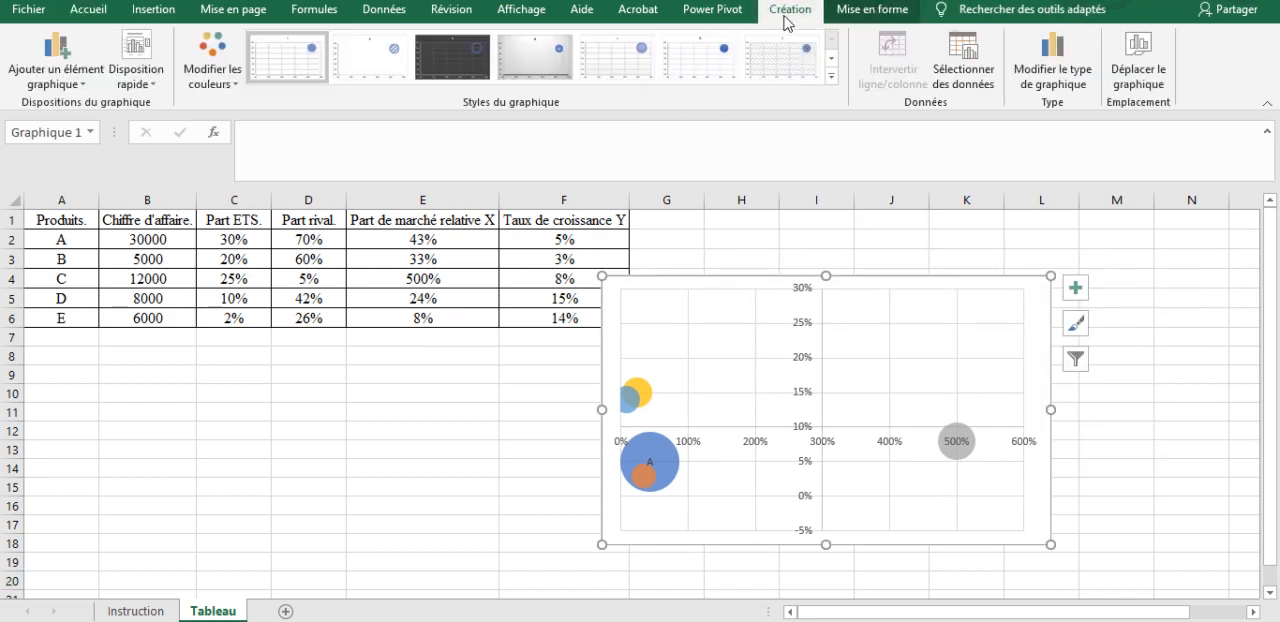
pyautogui.click(831, 80)
pyautogui.click(290, 121)
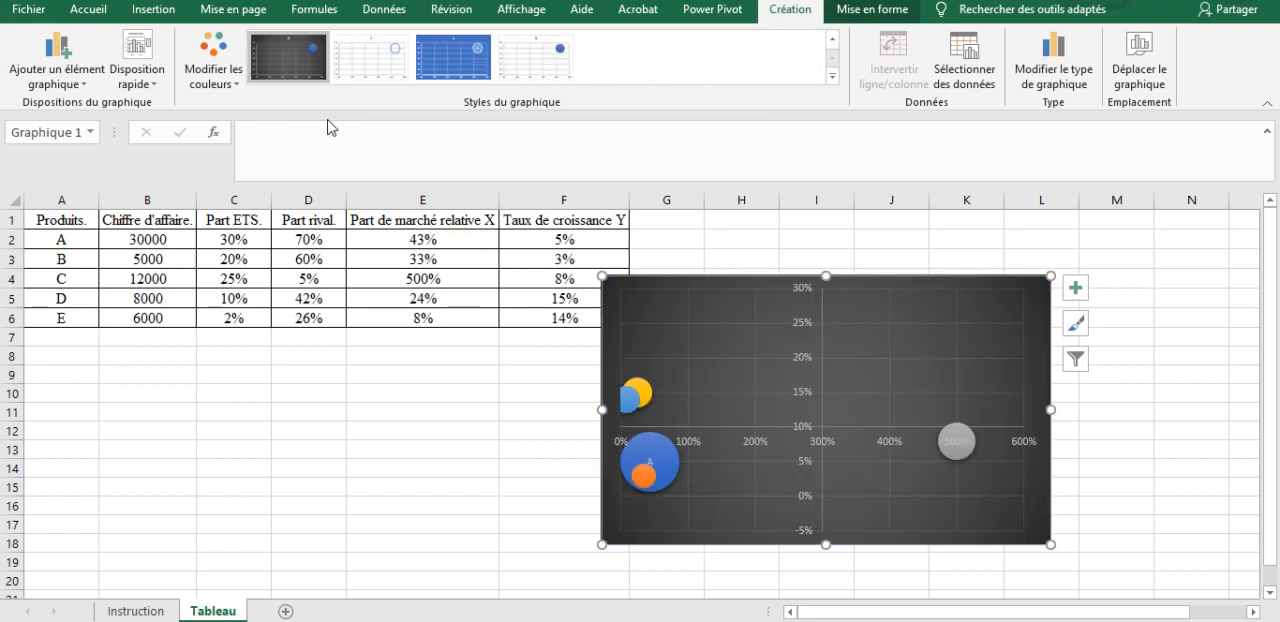
pyautogui.moveTo(944, 278); pyautogui.dragTo(1004, 259)
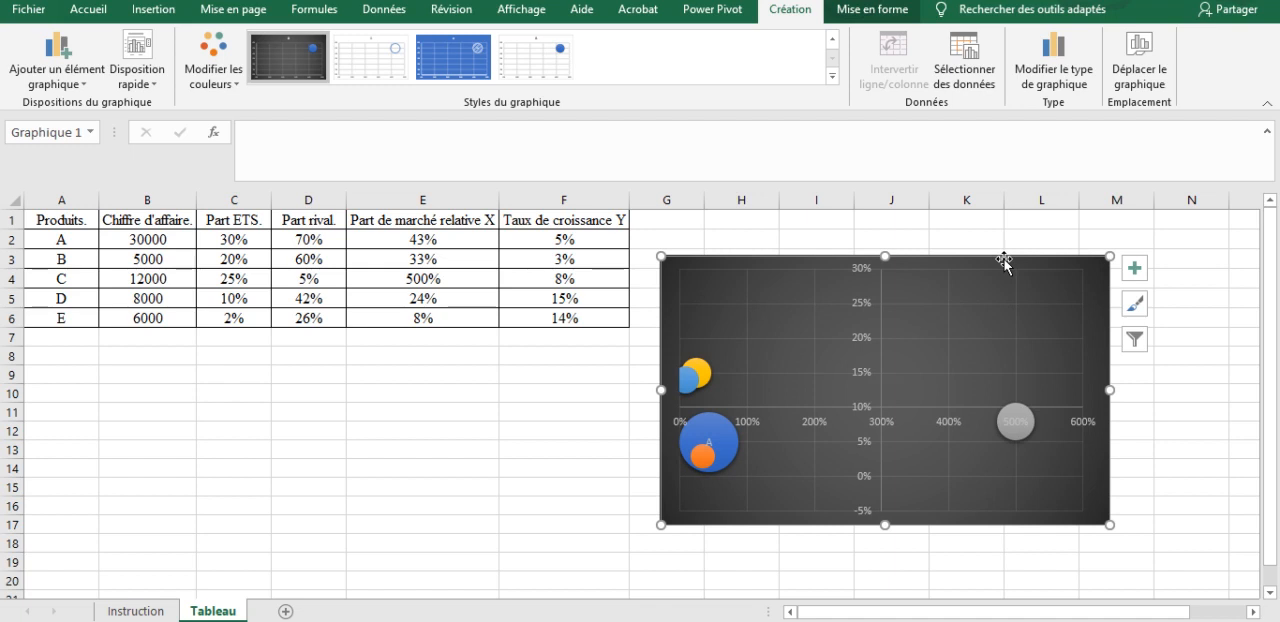
# Step: Add data labels to product D's yellow bubble
pyautogui.click(697, 378)
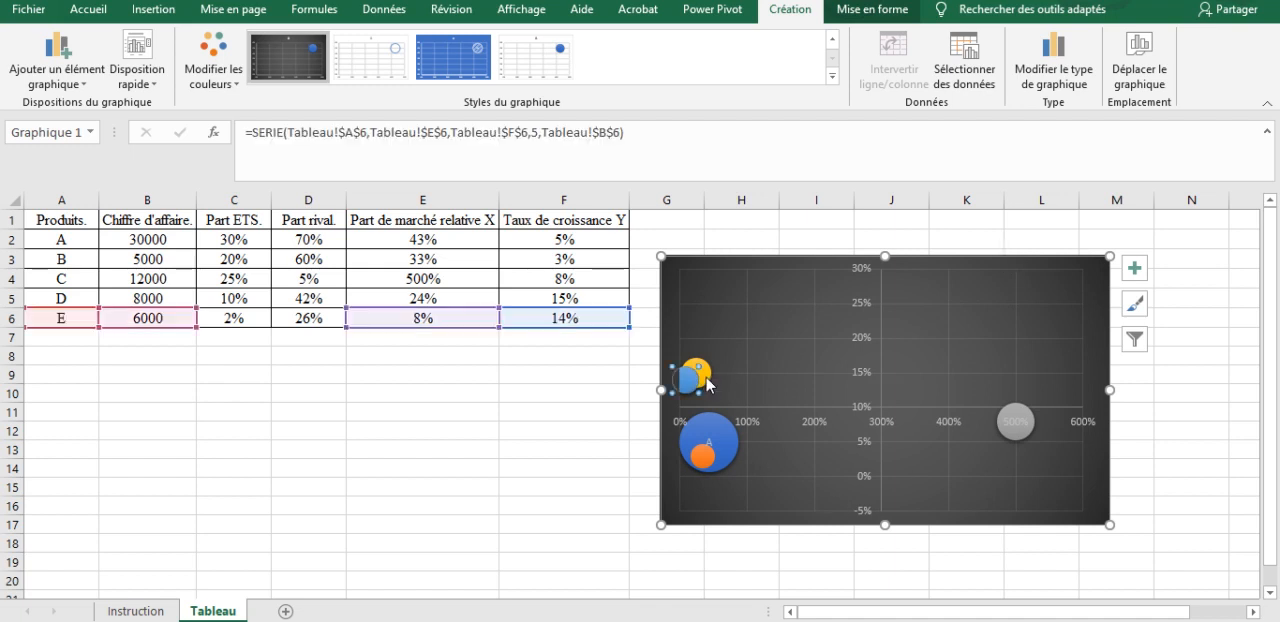
pyautogui.click(709, 379)
pyautogui.rightClick(707, 374)
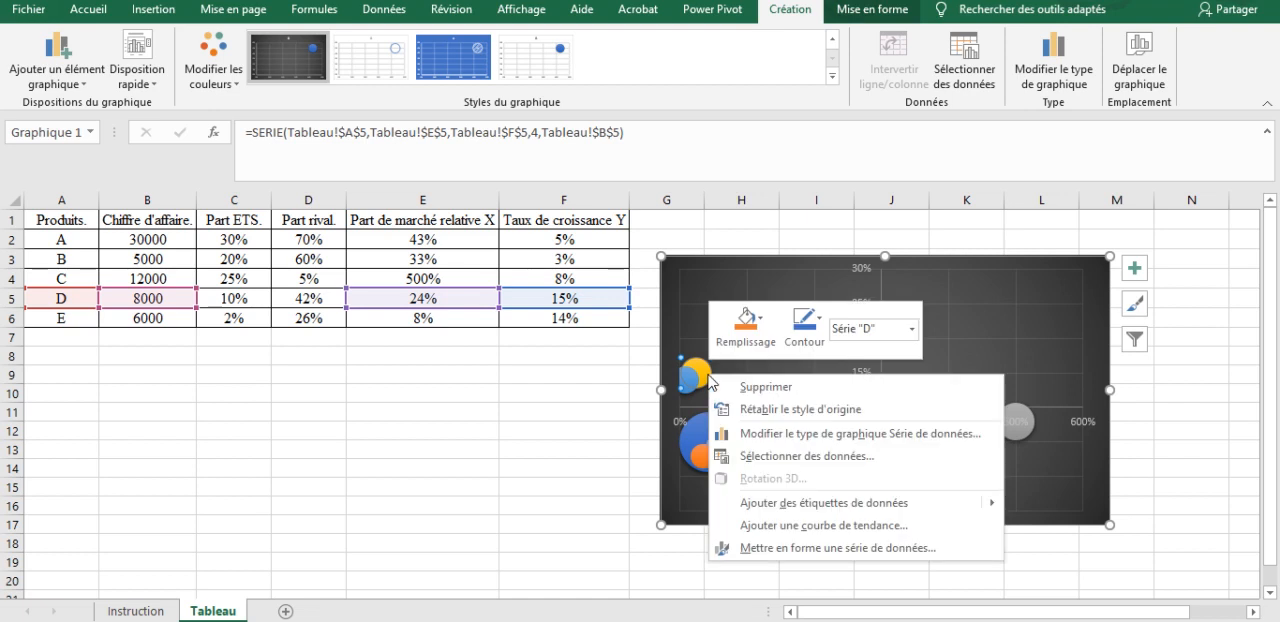
pyautogui.click(815, 510)
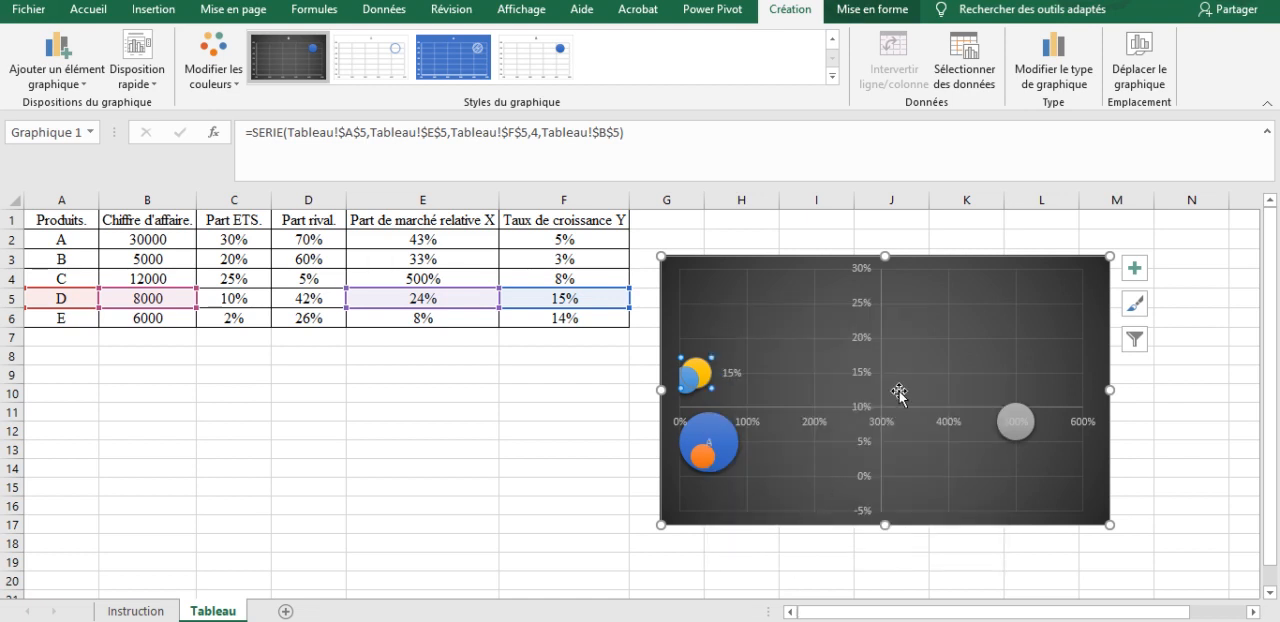
# Step: Format product D's data label to show the series name instead of the Y value, centred on the bubble
pyautogui.rightClick(710, 375)
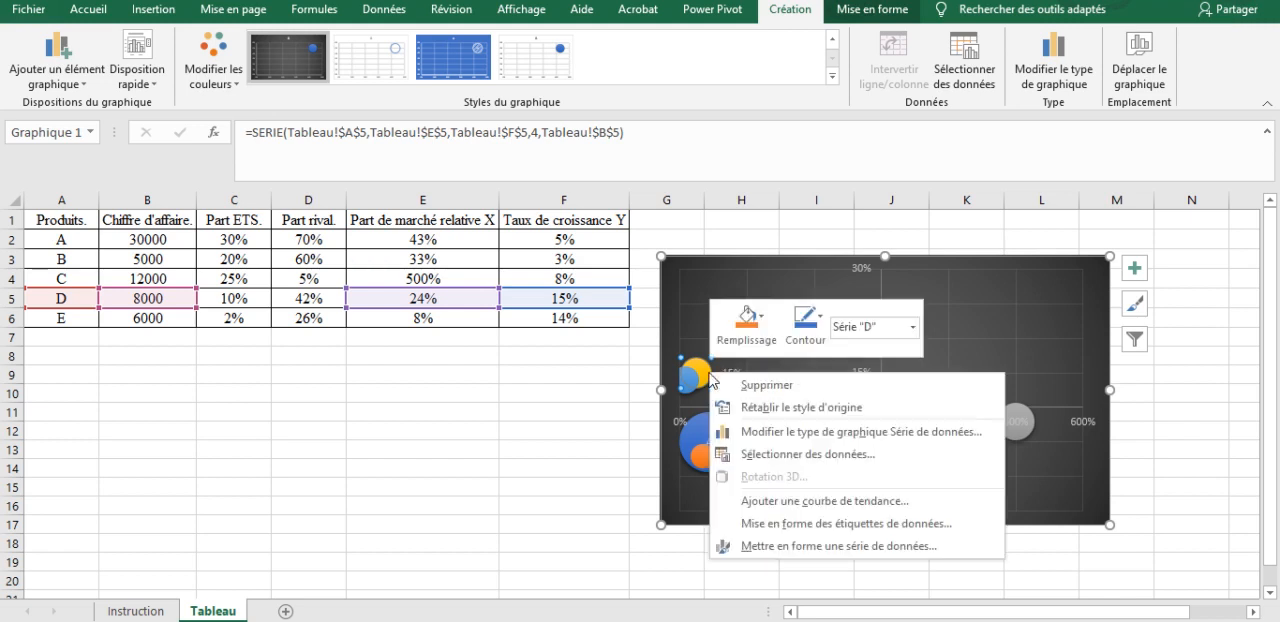
pyautogui.click(768, 527)
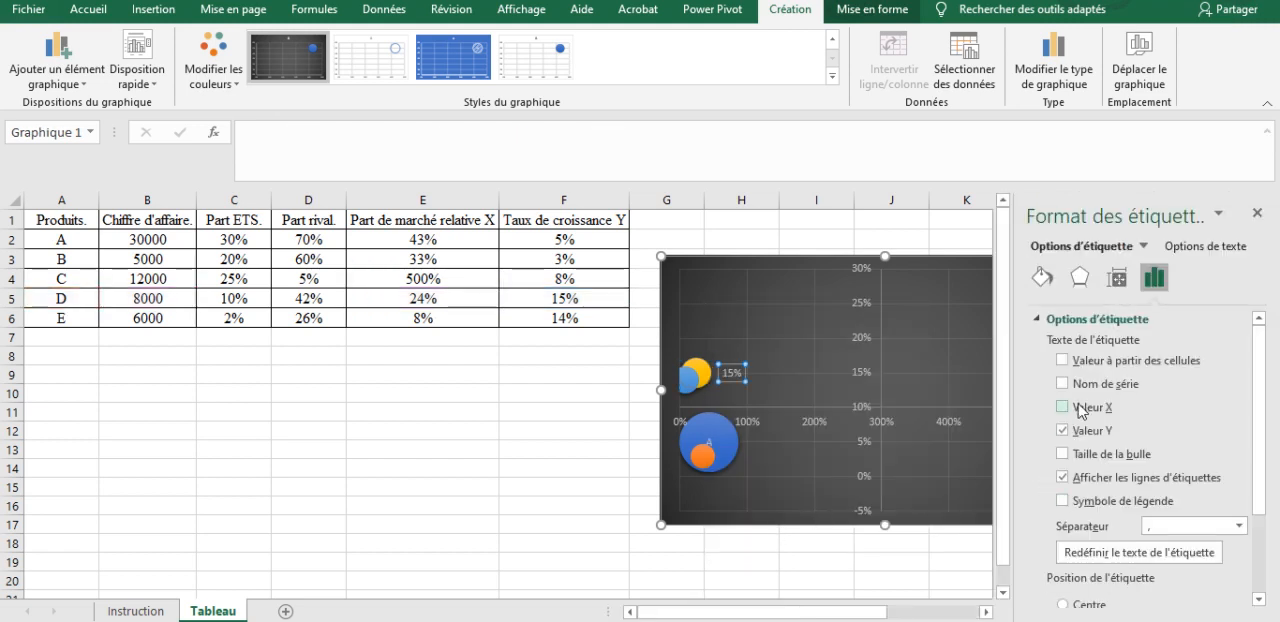
pyautogui.click(1063, 384)
pyautogui.click(1063, 430)
pyautogui.moveTo(1259, 480); pyautogui.dragTo(1259, 556)
pyautogui.click(1098, 486)
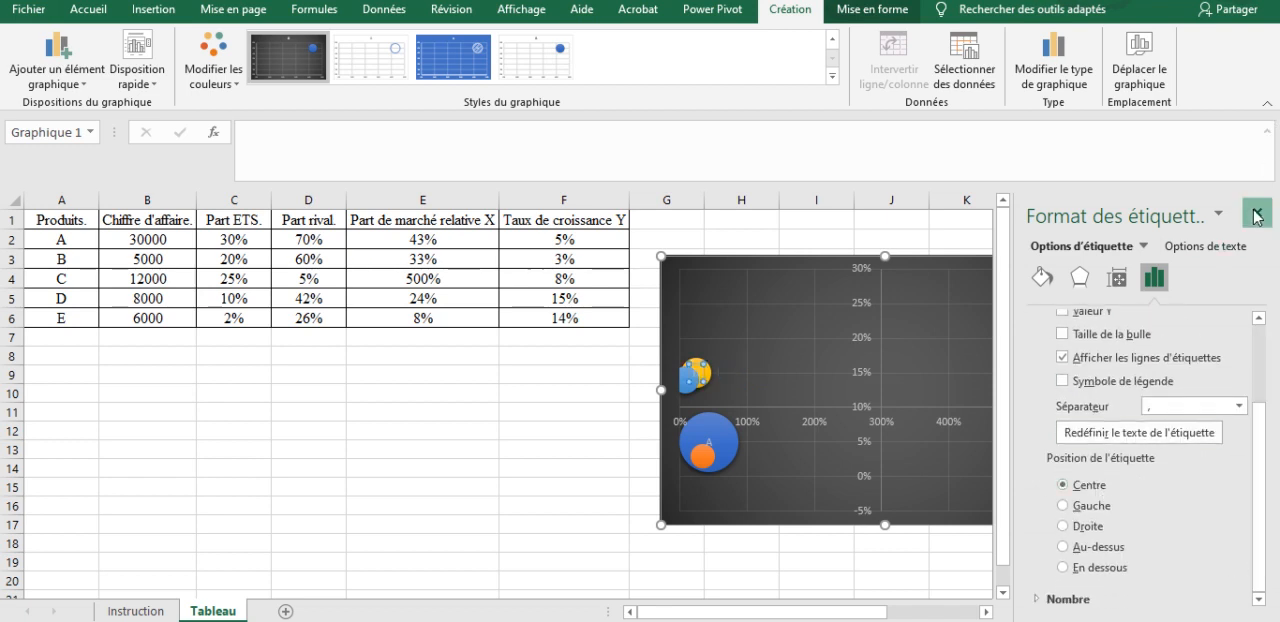